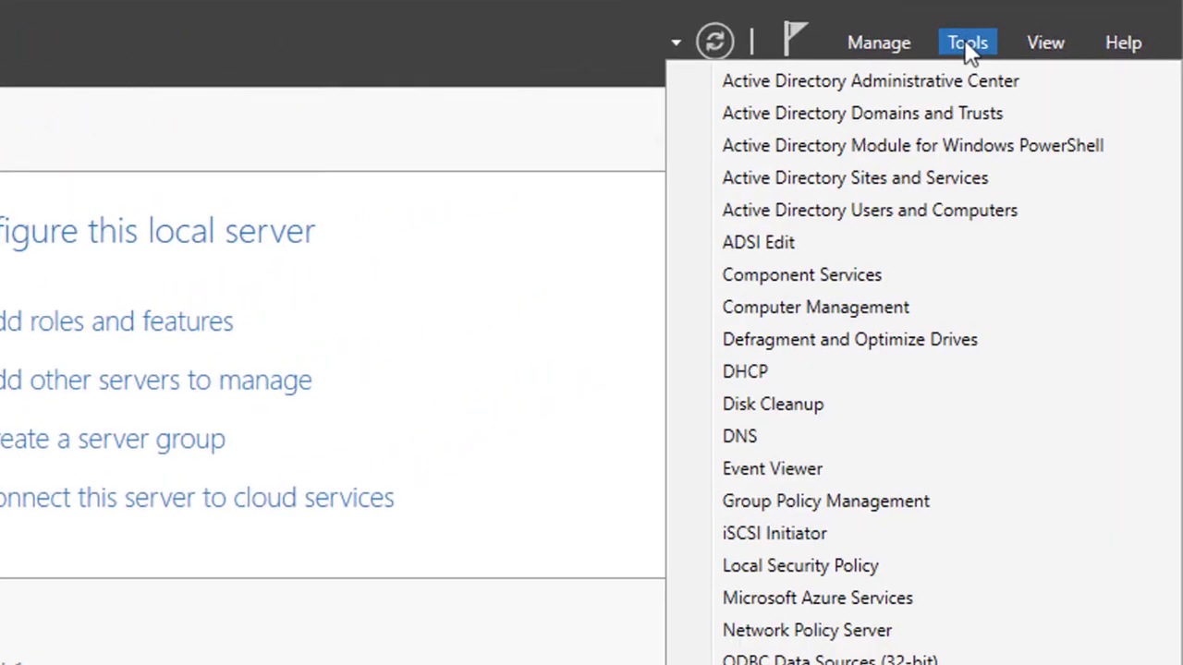
In the DHCP console, start the New Scope wizard on the server's IPv4 node.
left_click(765, 384)
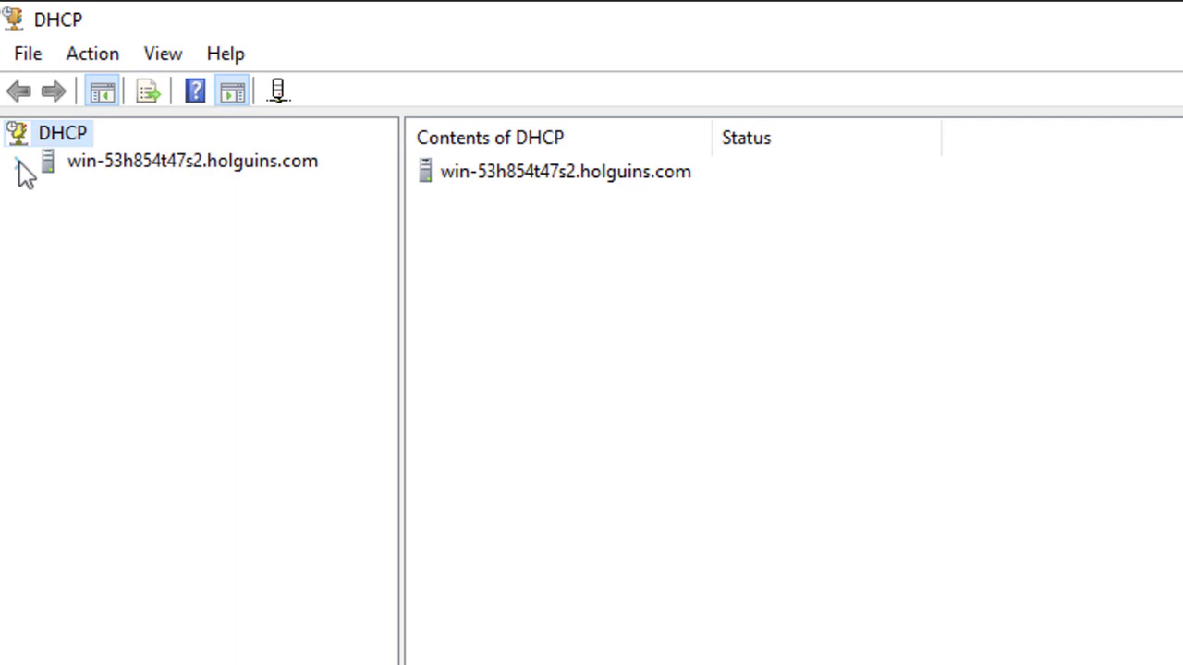
left_click(19, 164)
left_click(47, 190)
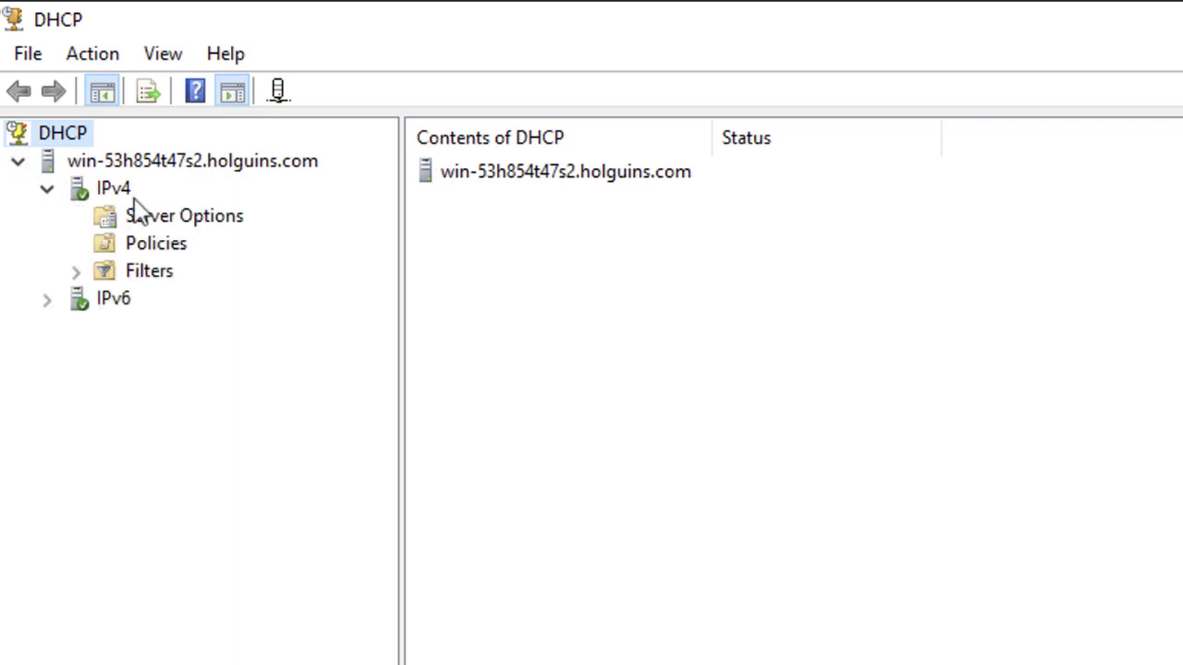
left_click(110, 192)
right_click(111, 192)
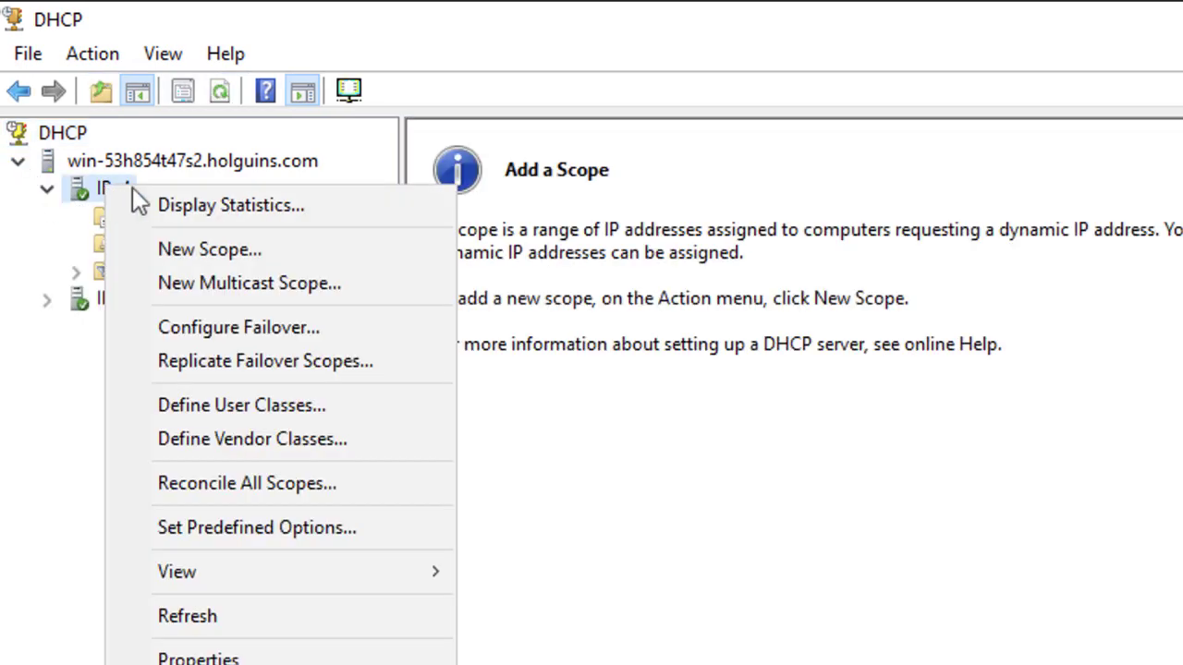
left_click(232, 254)
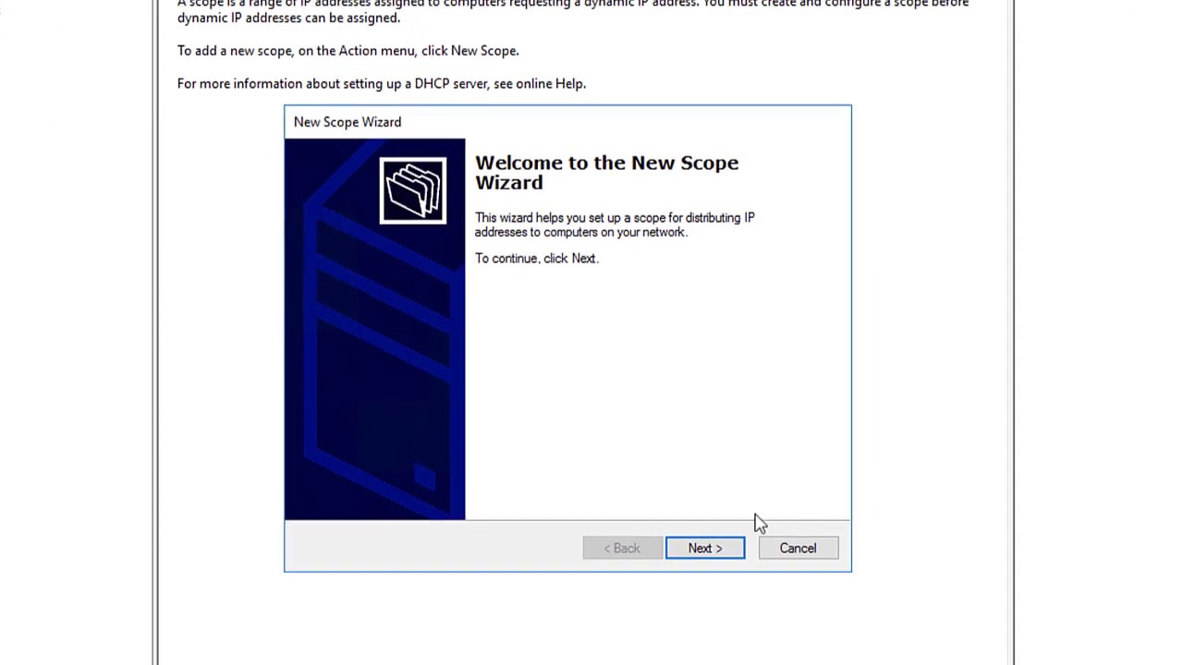
Name the new scope 10.154.16.0 with the description 10.154.16.x.
left_click(705, 549)
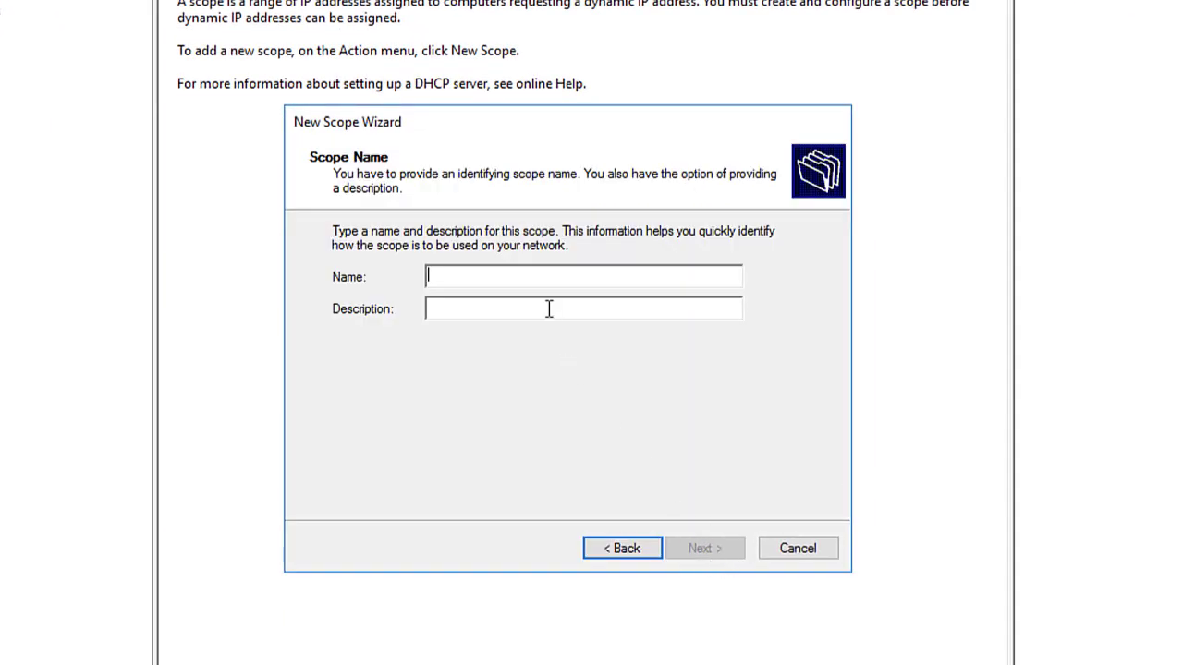
type("10.154.16.0")
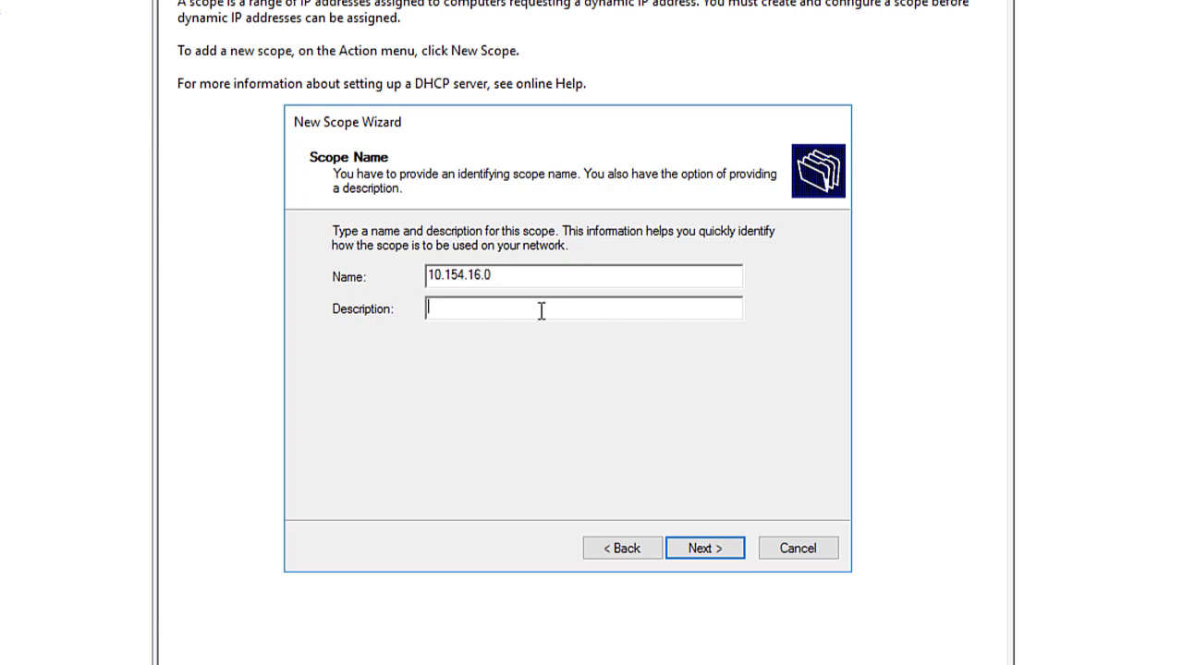
type("10.154.16.x")
Set the scope range from 10.154.16.5 to 10.154.16.10 with prefix length 24.
left_click(711, 553)
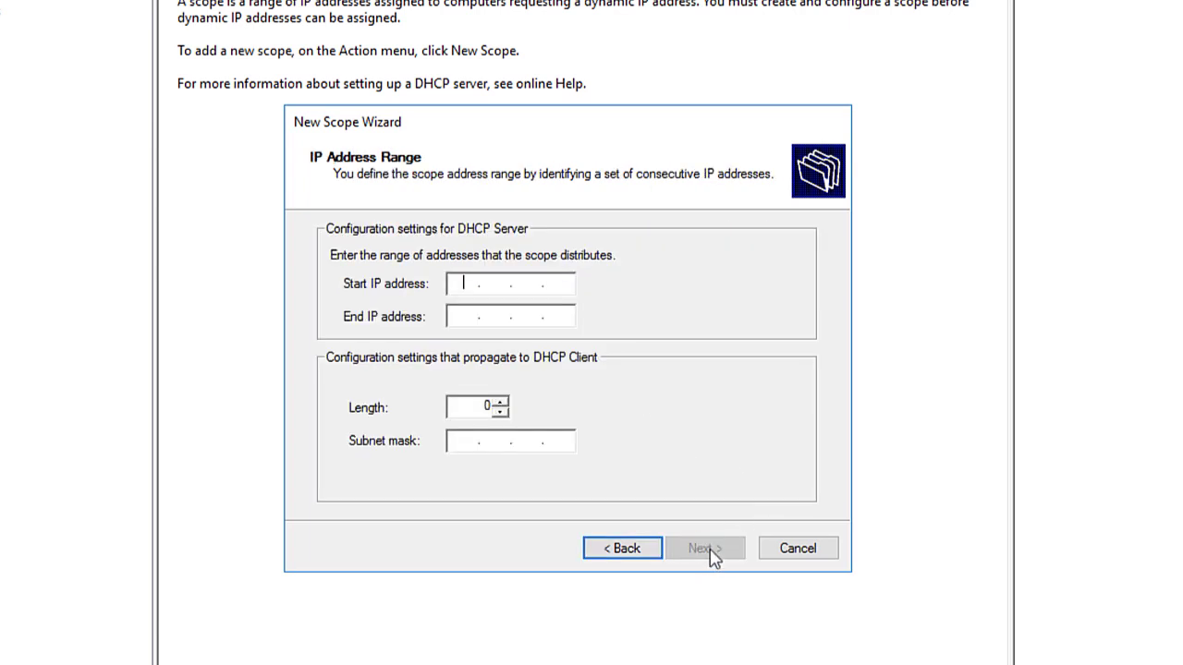
type("10 . 154 . 16 . 5")
left_click(460, 316)
type("10.1")
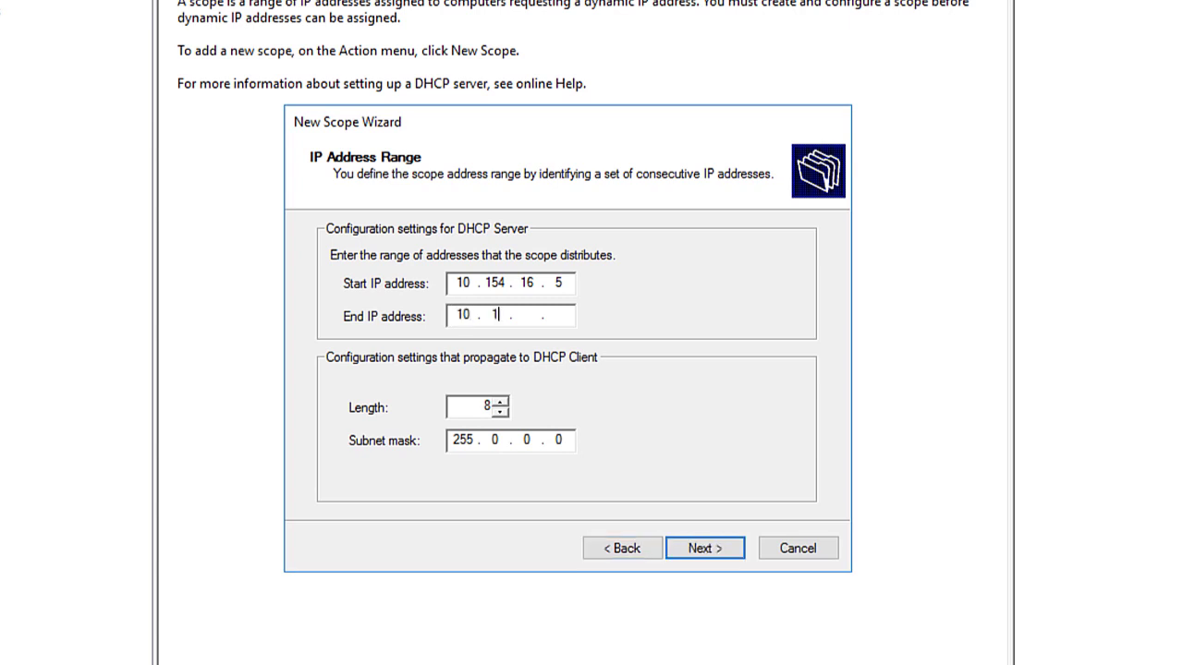
type("54.16.10")
double_click(480, 406)
type("24")
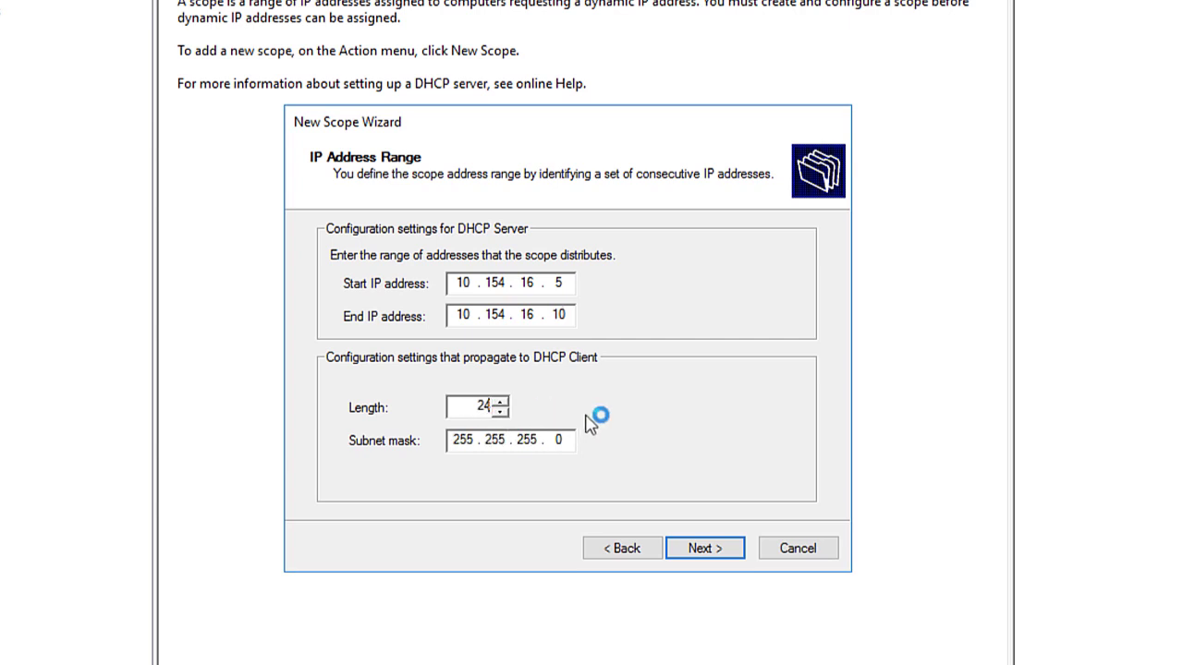
left_click(707, 548)
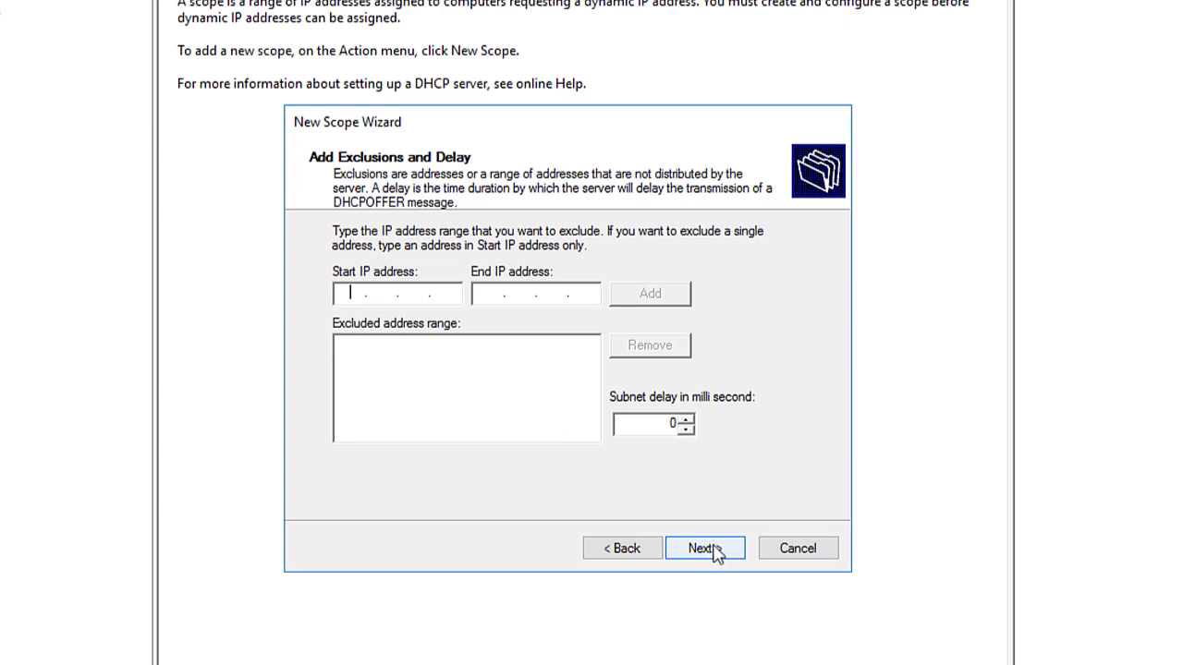
Finish the wizard with no exclusions, the default lease, and DHCP options left for later.
left_click(713, 547)
left_click(714, 549)
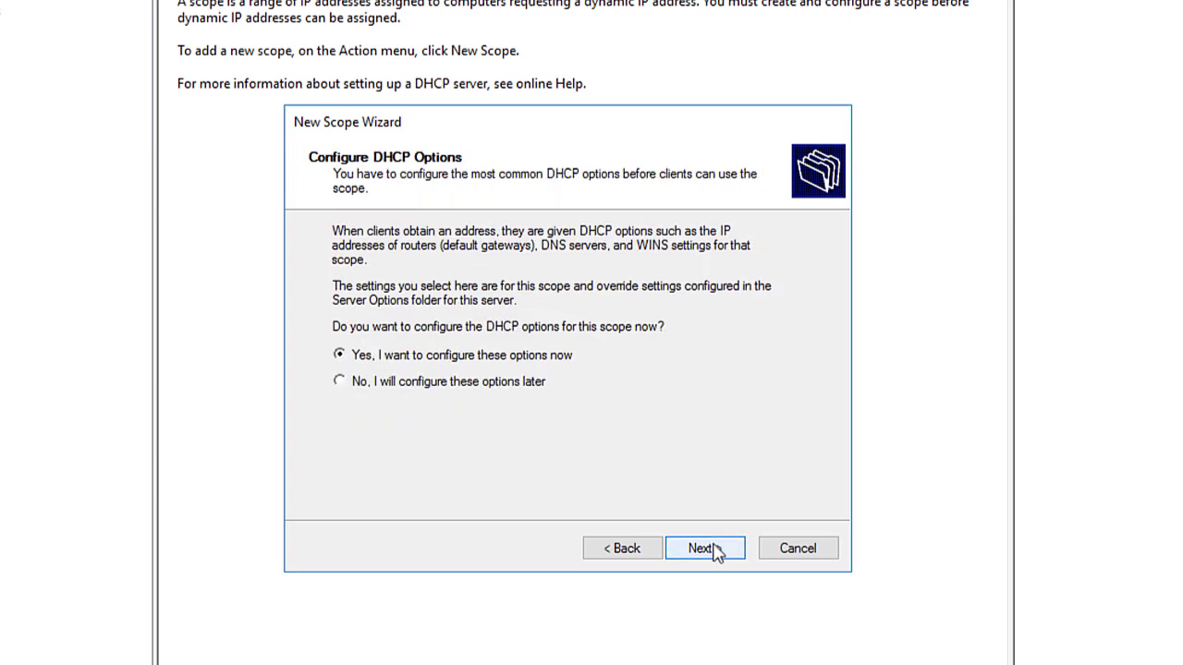
left_click(499, 382)
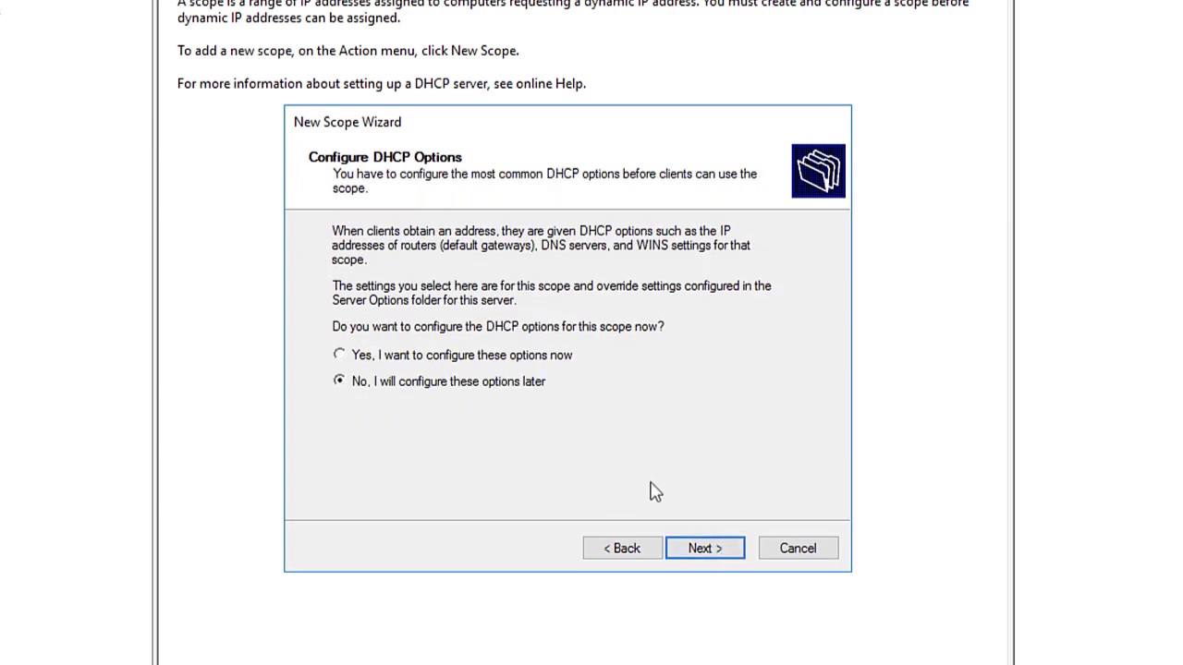
left_click(721, 558)
left_click(719, 556)
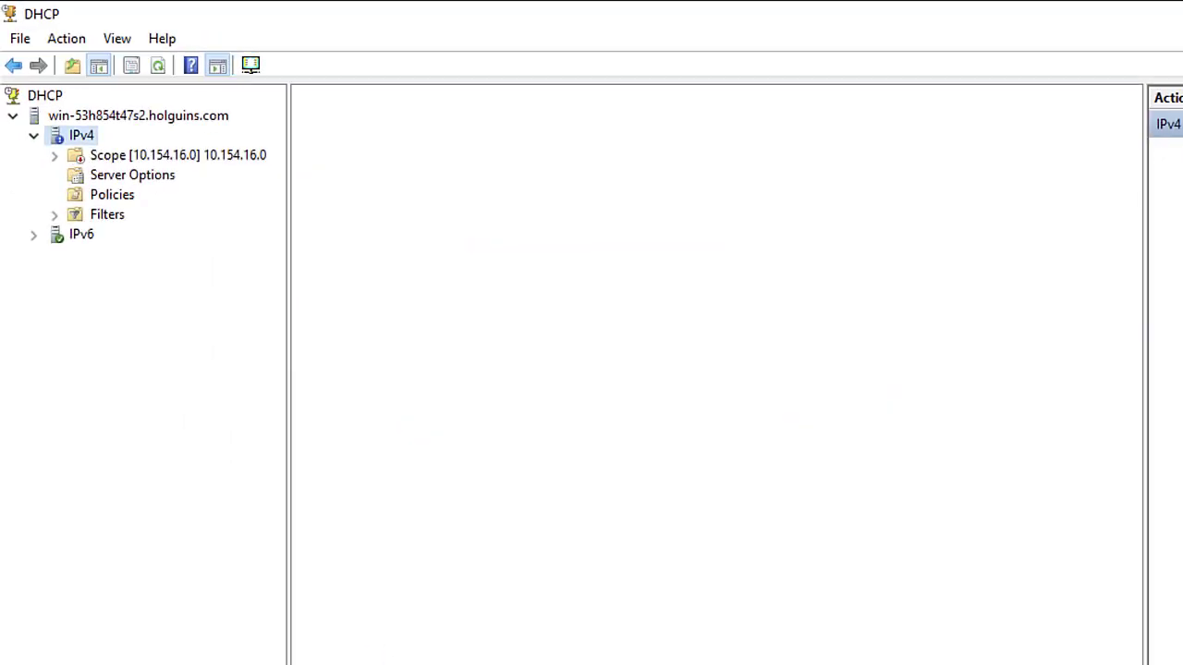
Activate the new 10.154.16.0 scope.
left_click(190, 155)
right_click(167, 156)
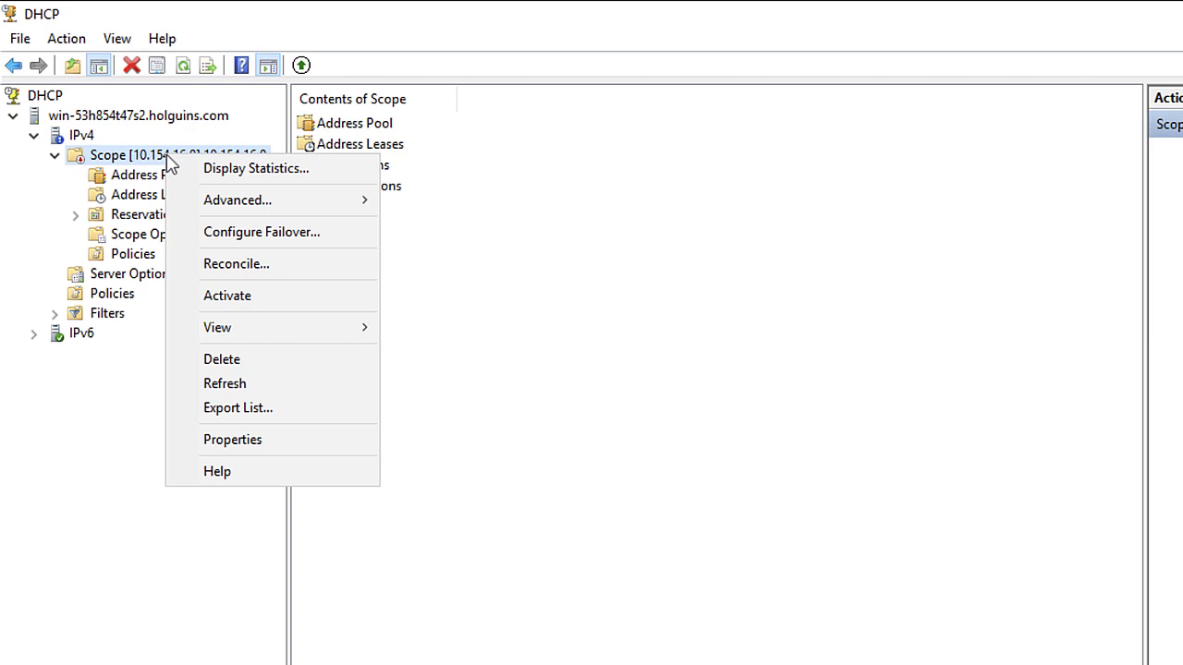
left_click(231, 296)
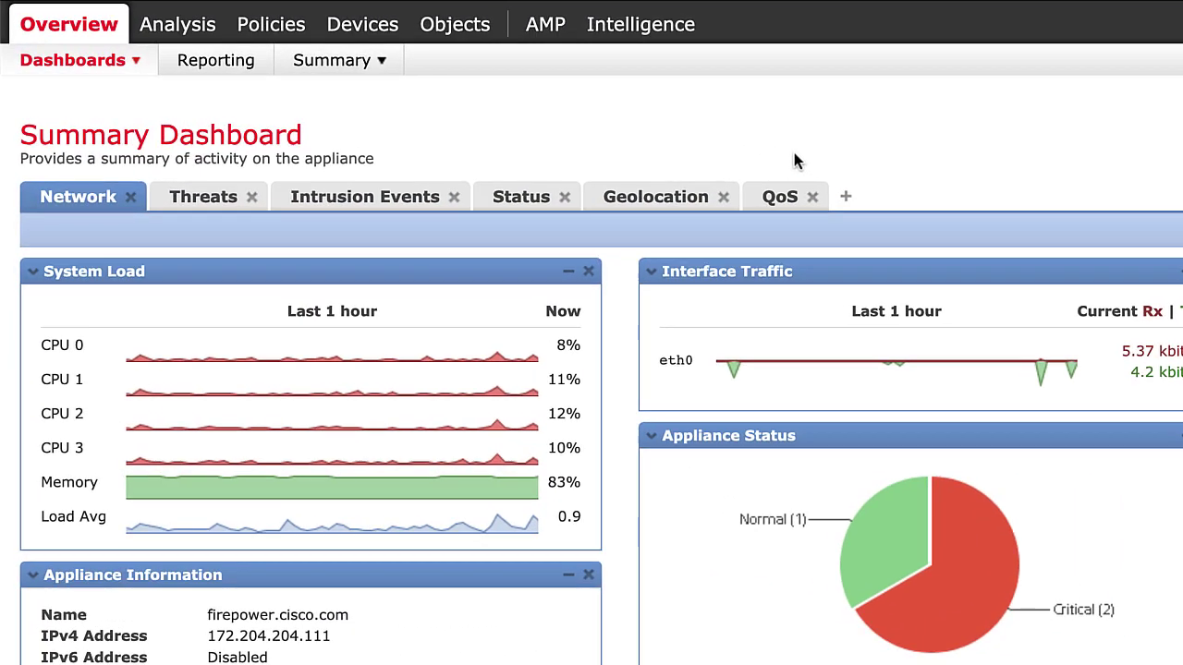
Open FTDv-Anyconnect-Policy for editing under Devices > VPN > Remote Access.
mouse_move(239, 20)
mouse_move(325, 64)
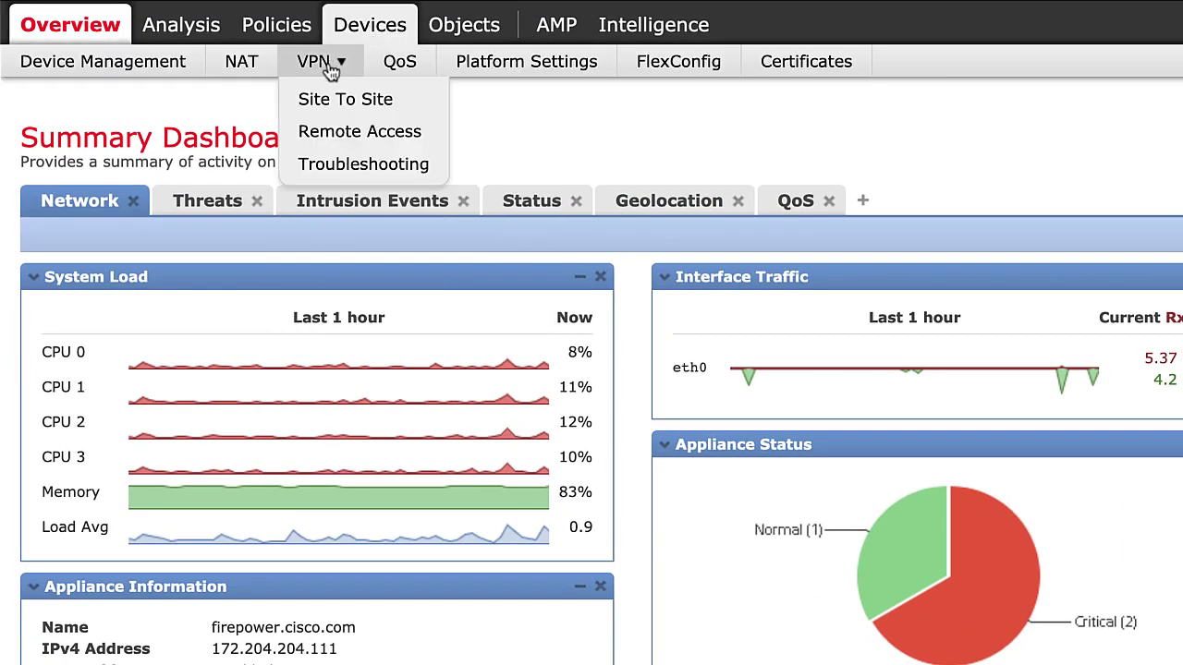
left_click(368, 149)
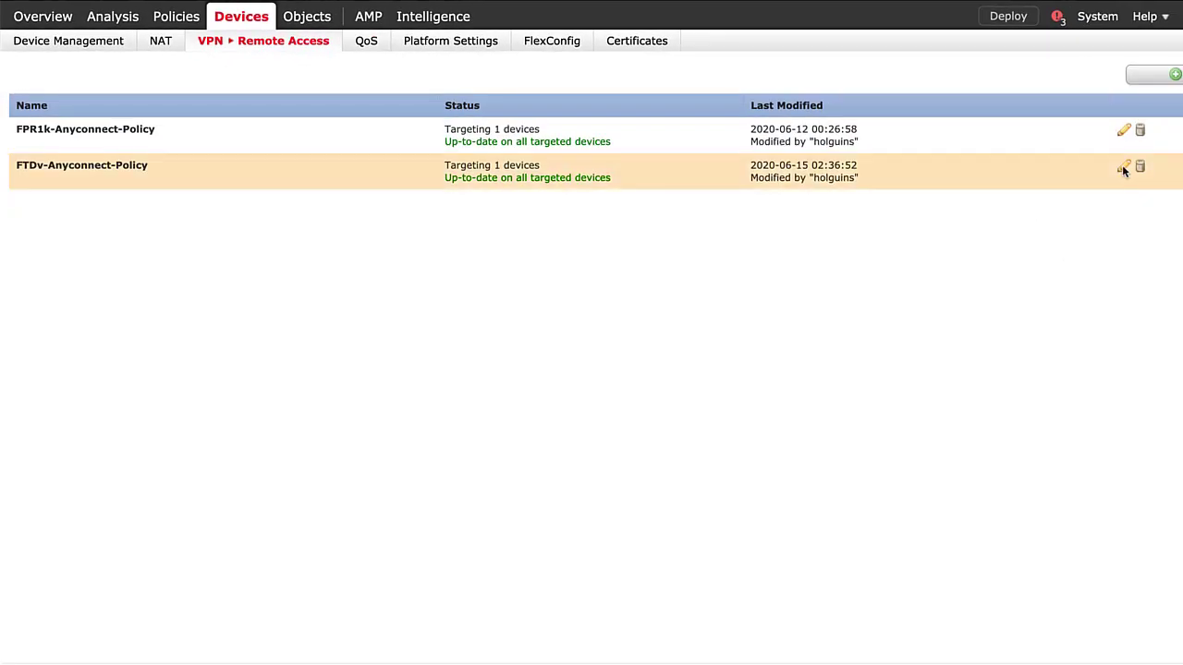
left_click(1122, 167)
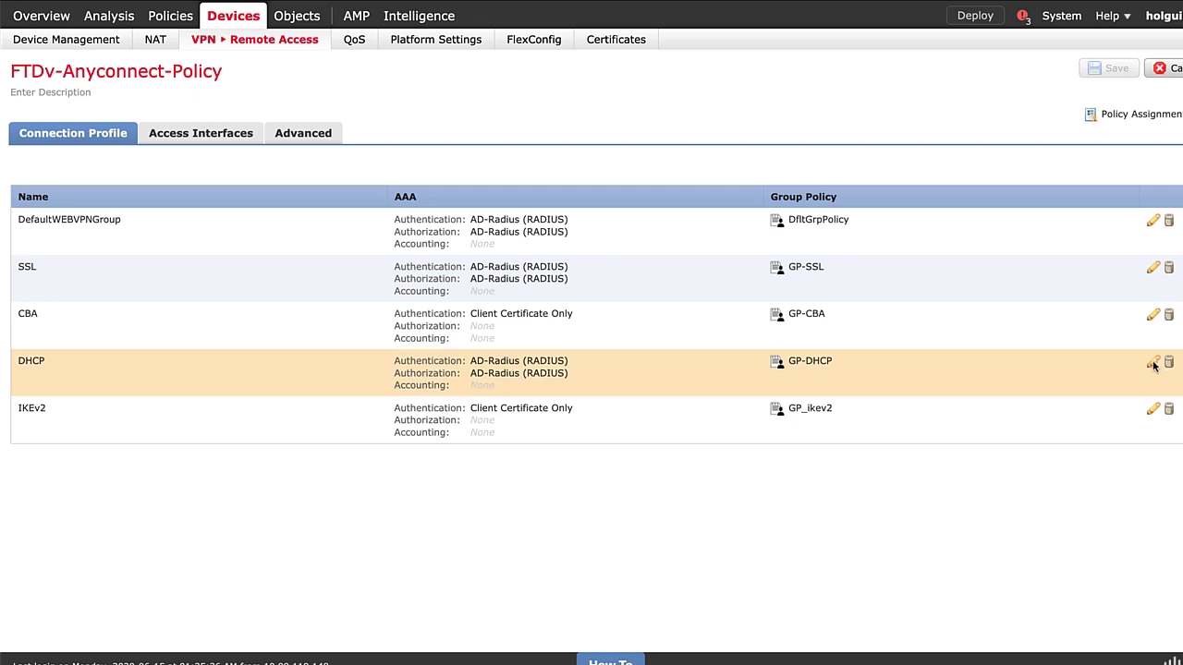
Remove the pool-for-AC address pool from the DHCP connection profile.
left_click(1152, 362)
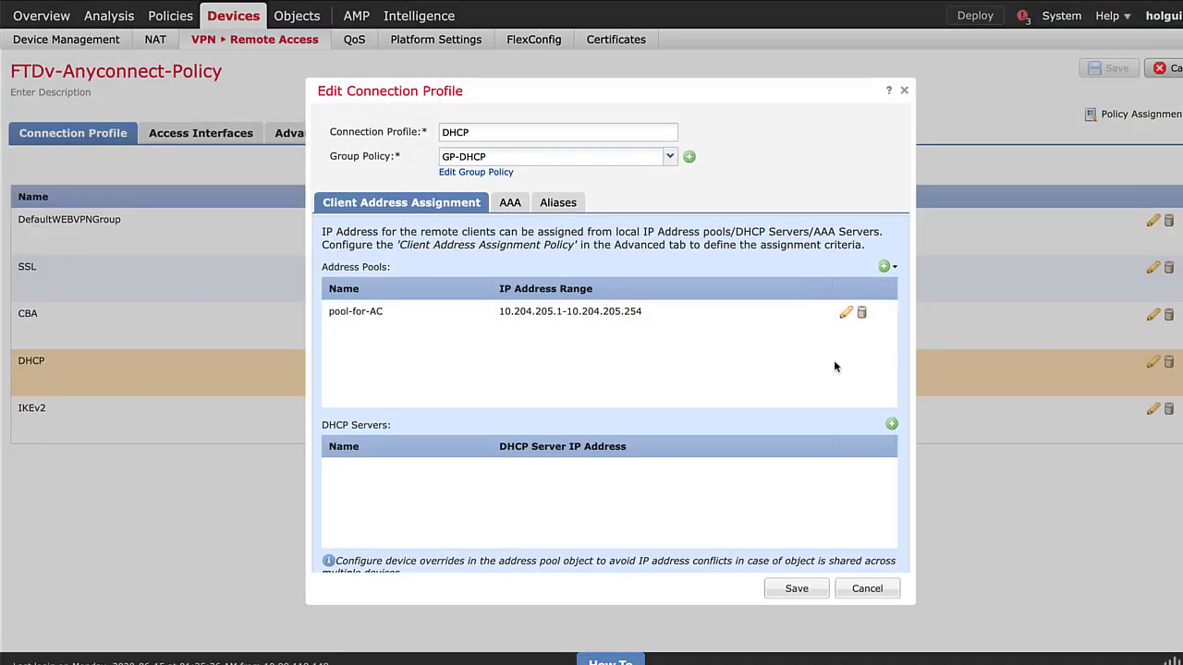
left_click(862, 315)
left_click(689, 372)
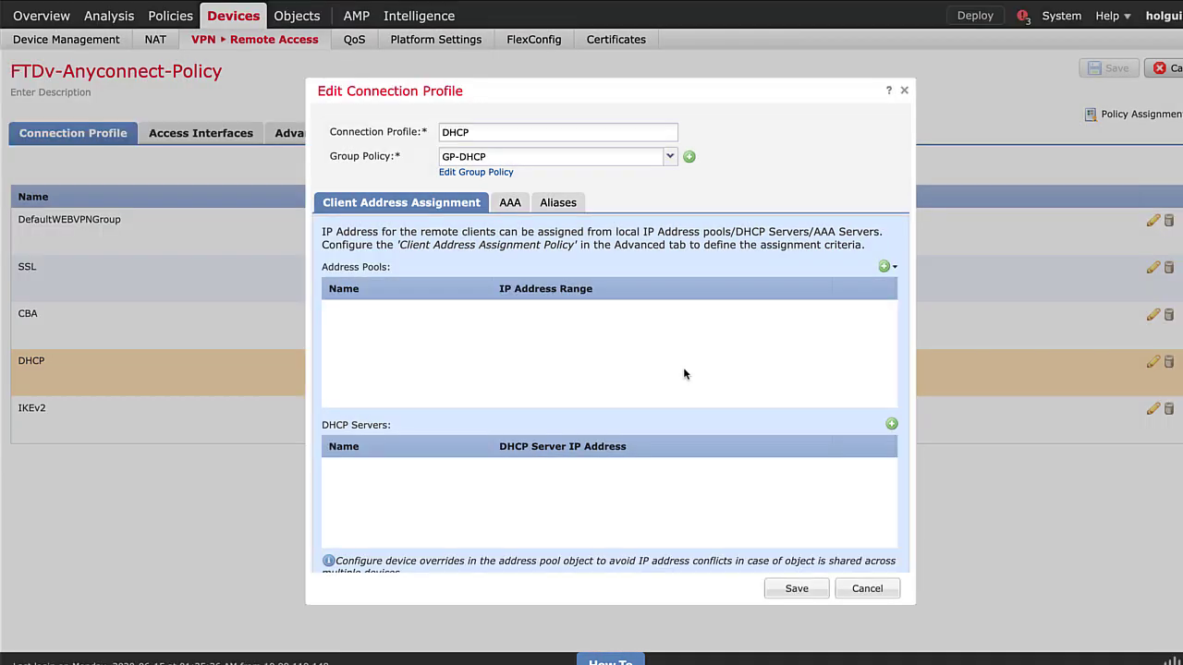
Add the DHCP-Server-224 network object as the profile's DHCP server.
left_click(891, 423)
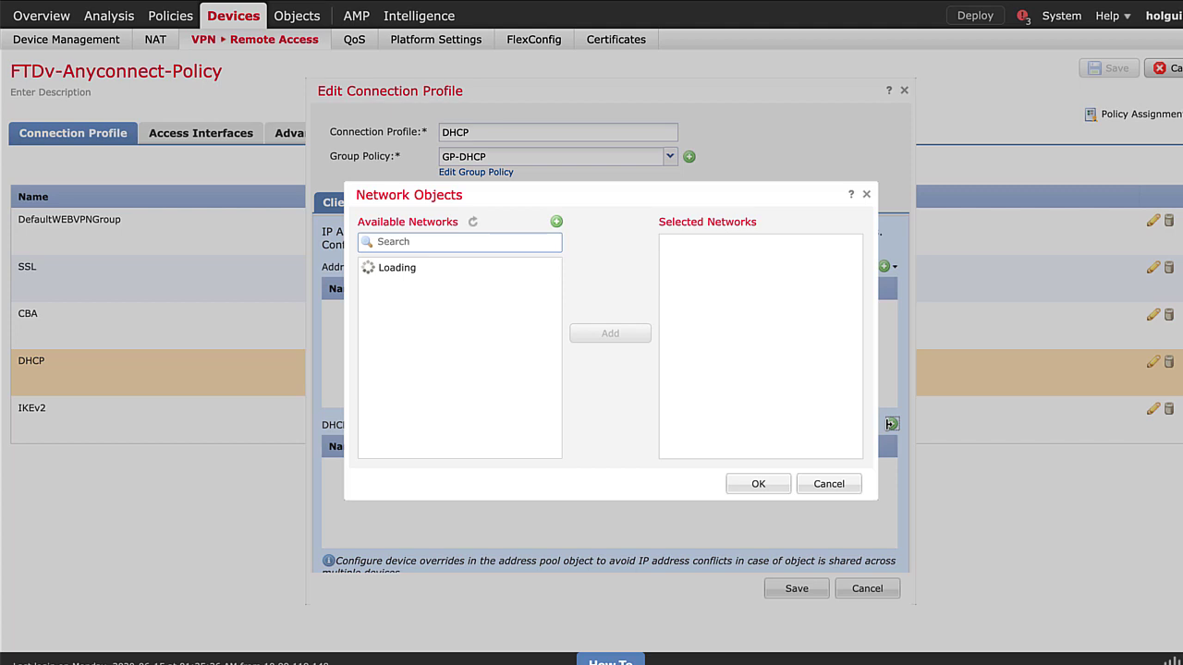
left_click(454, 246)
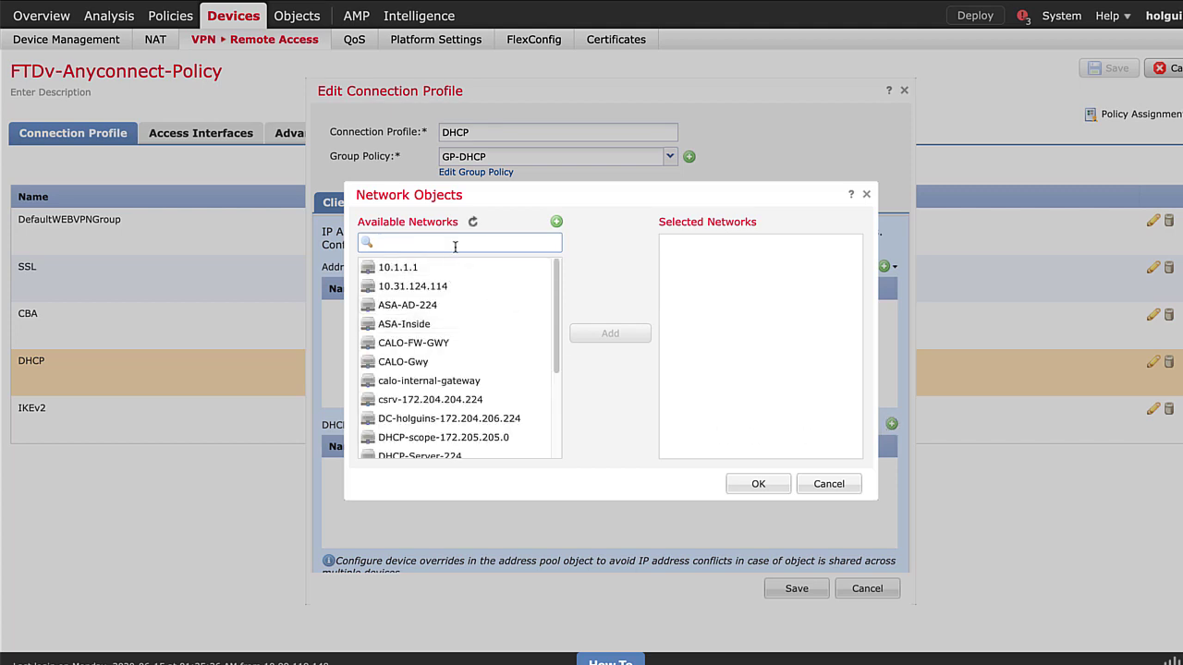
type("dhcp")
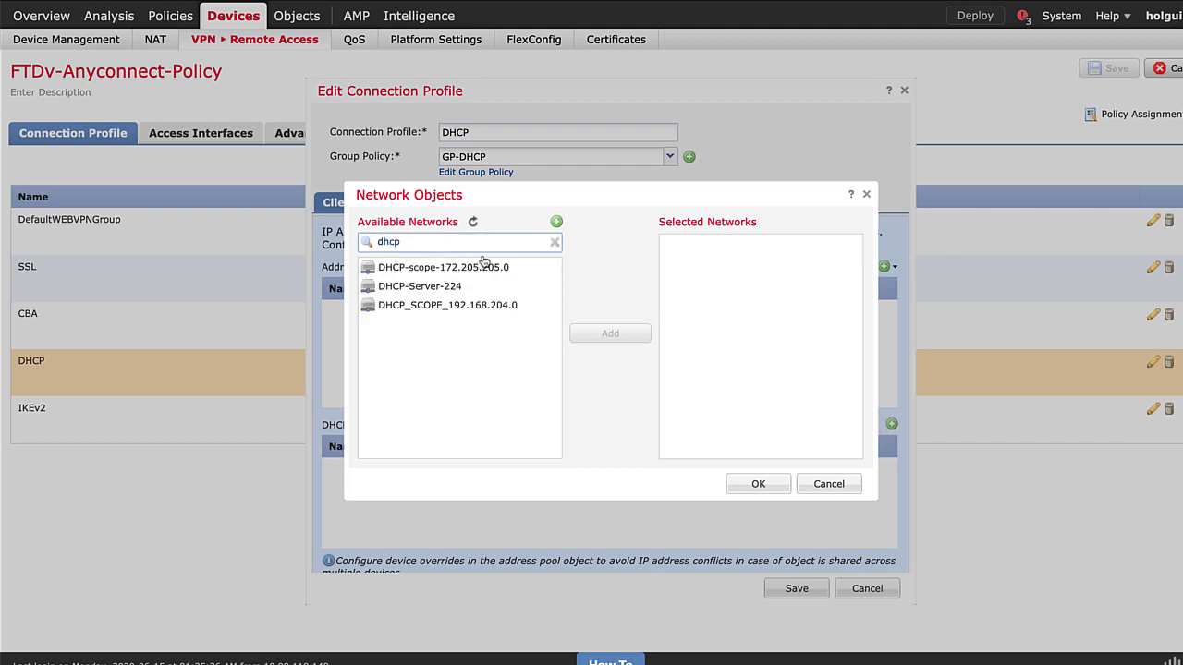
left_click(480, 287)
left_click(608, 333)
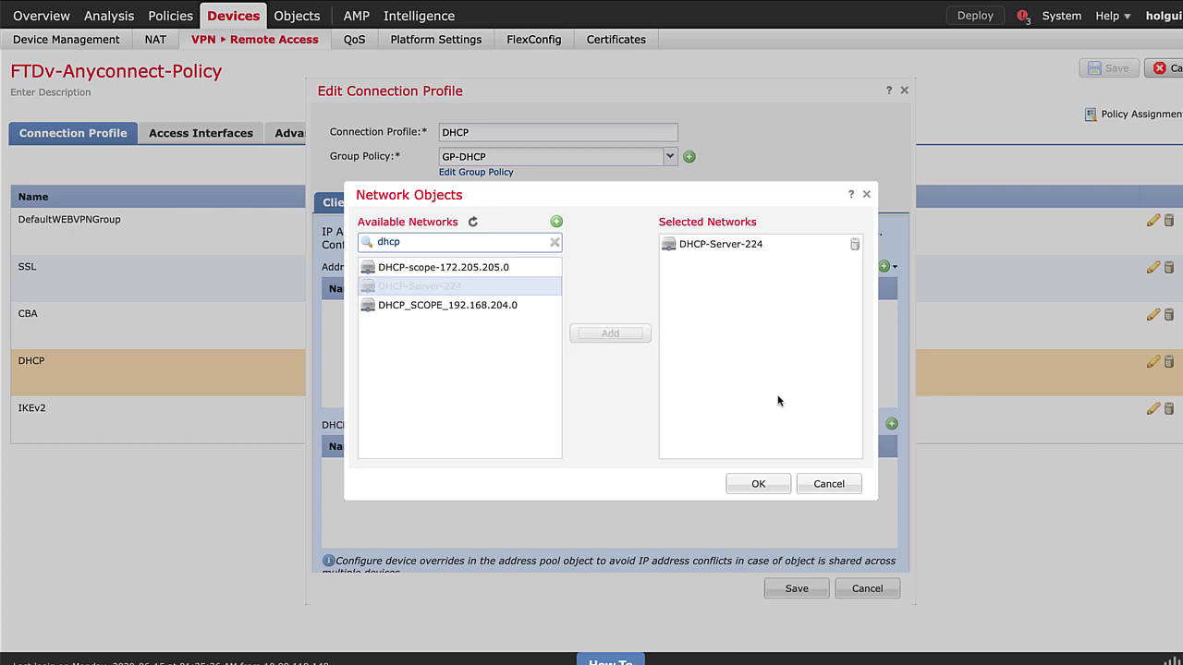
left_click(758, 483)
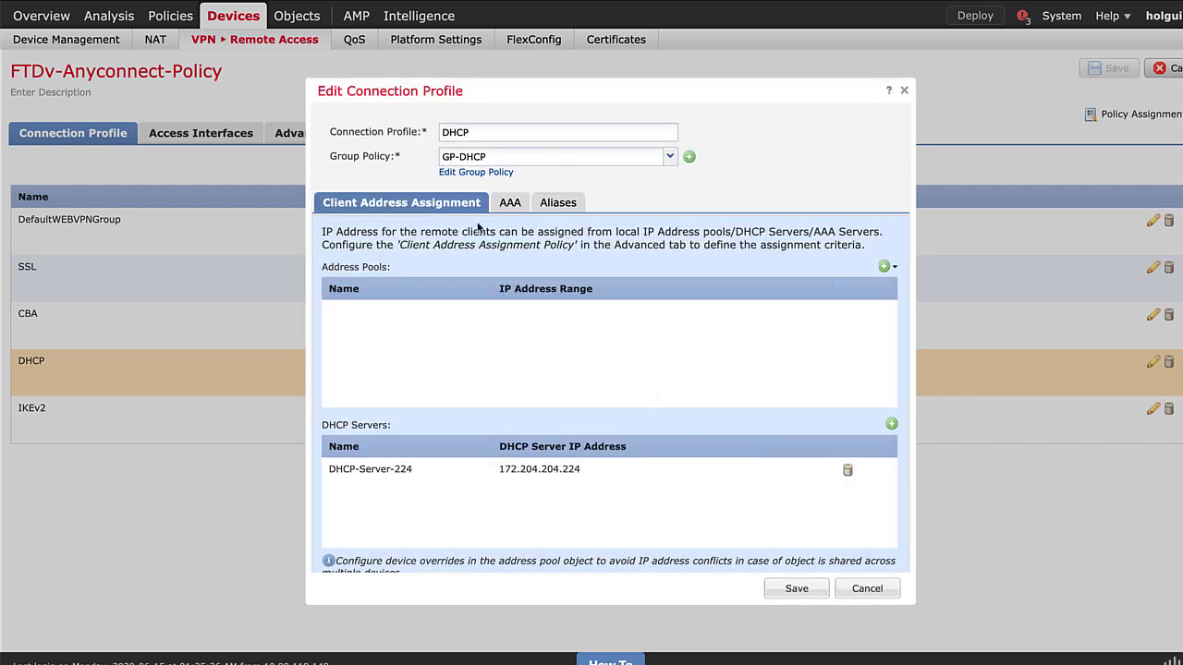
Set GP-DHCP's DHCP Network Scope to a new DHCP-SCOPE-10.154.16.0 object and save the group policy.
left_click(481, 174)
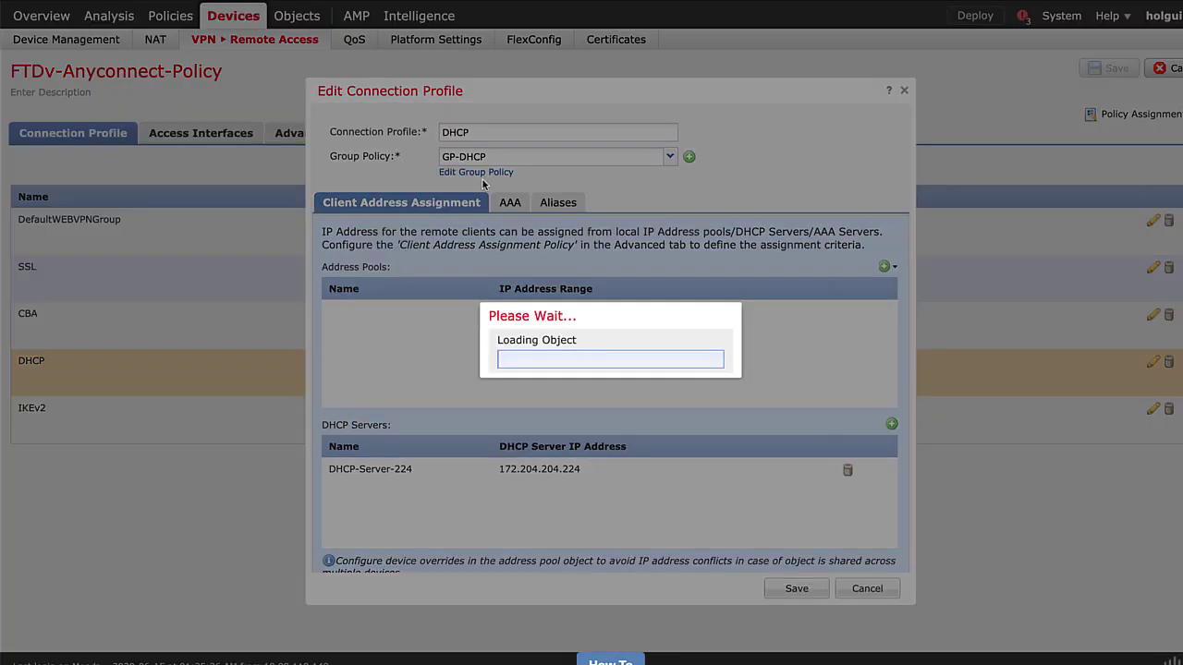
left_click(392, 296)
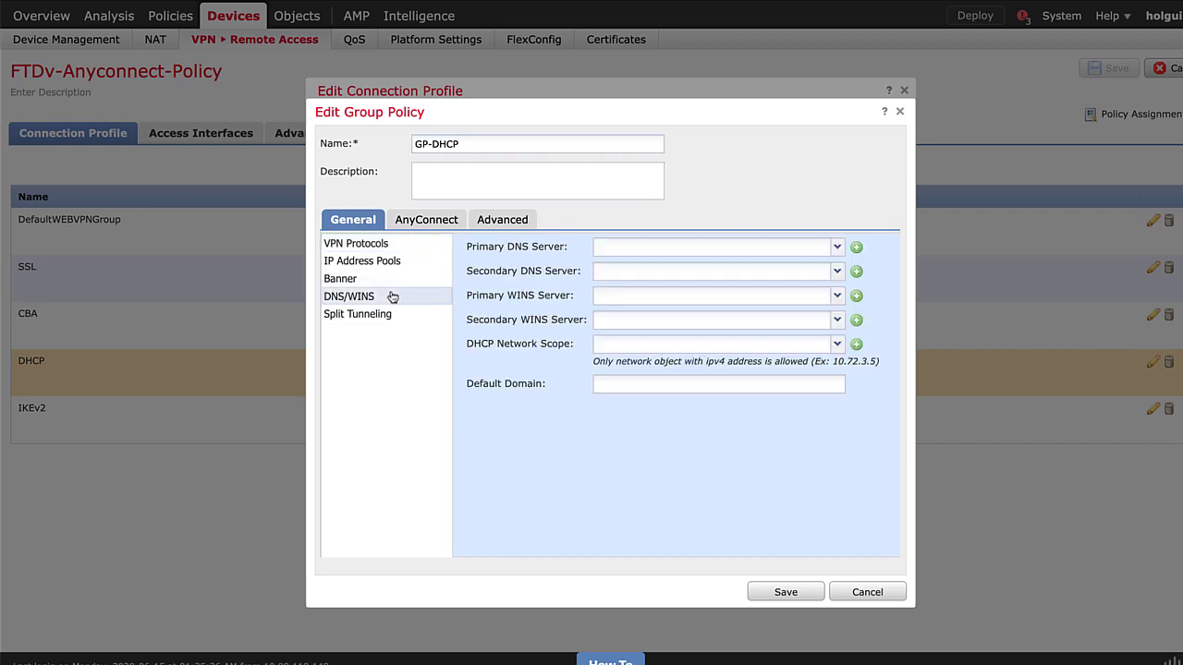
left_click(855, 344)
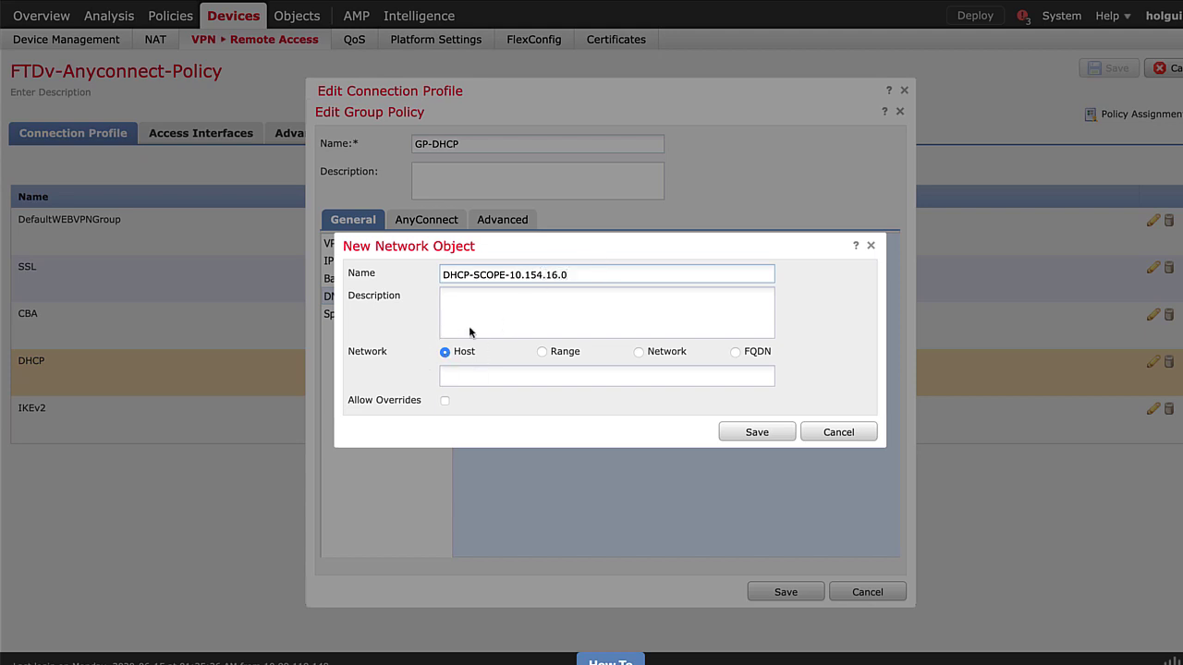
left_click(473, 373)
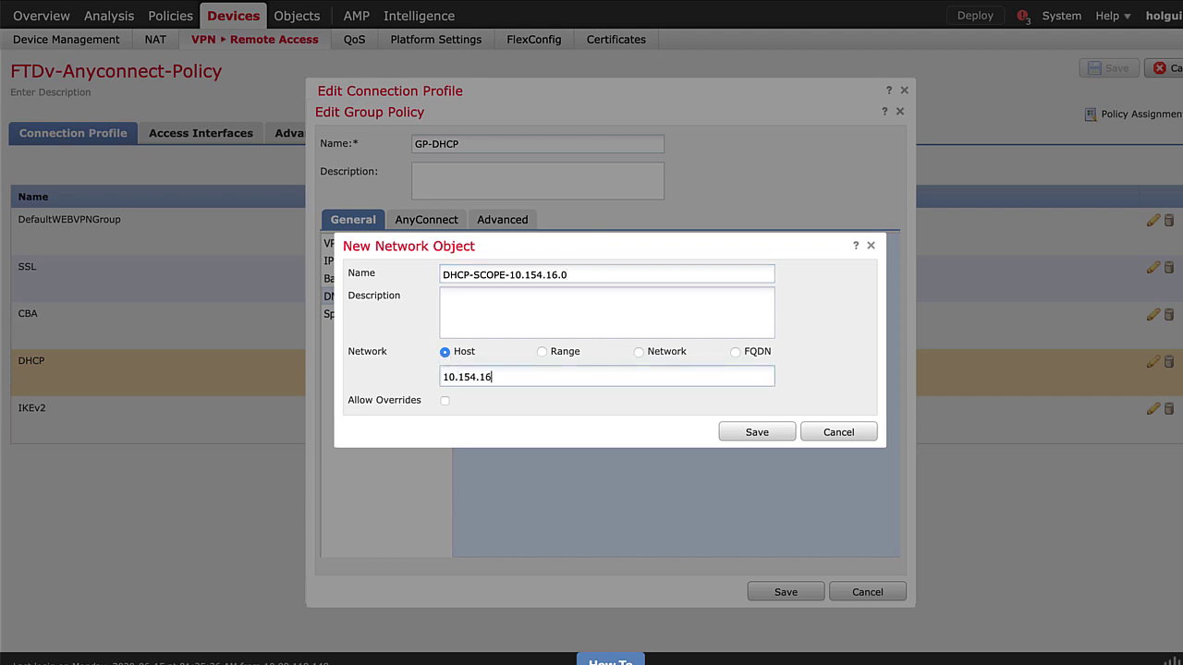
left_click(751, 431)
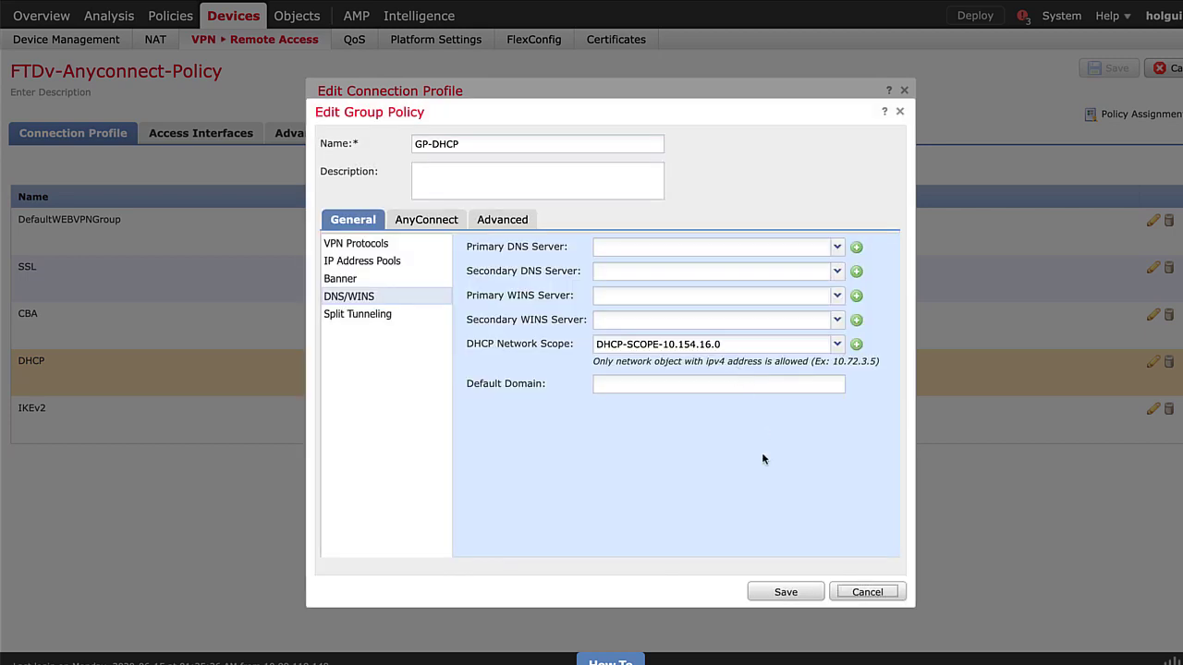
left_click(672, 344)
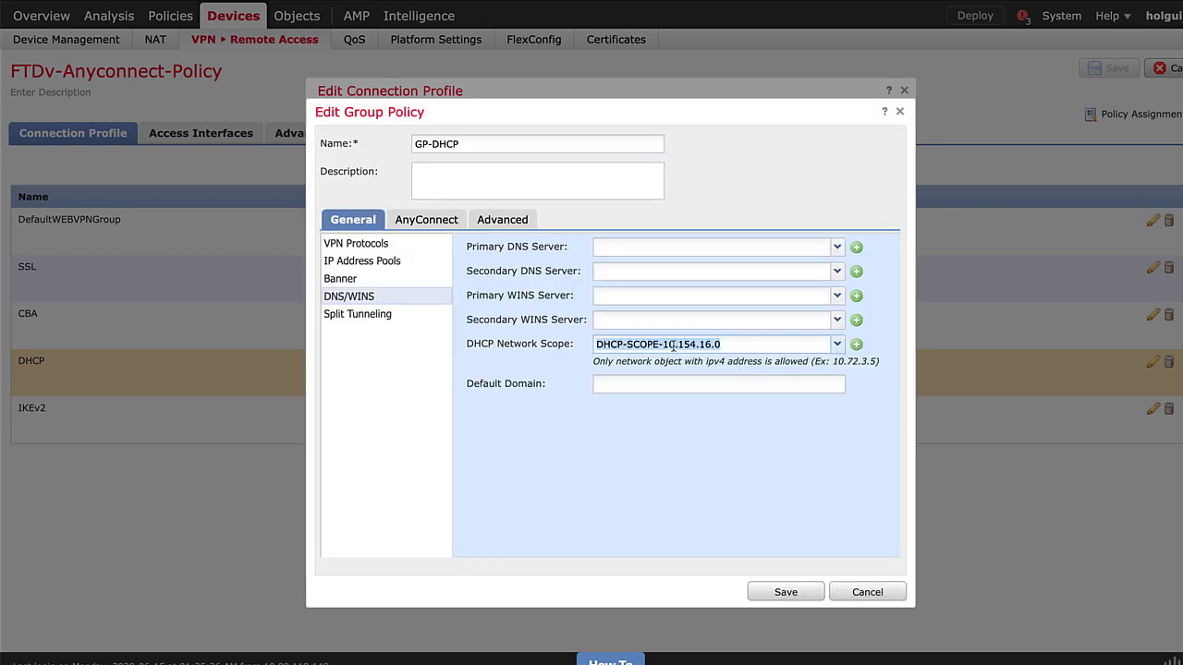
left_click(677, 451)
left_click(790, 592)
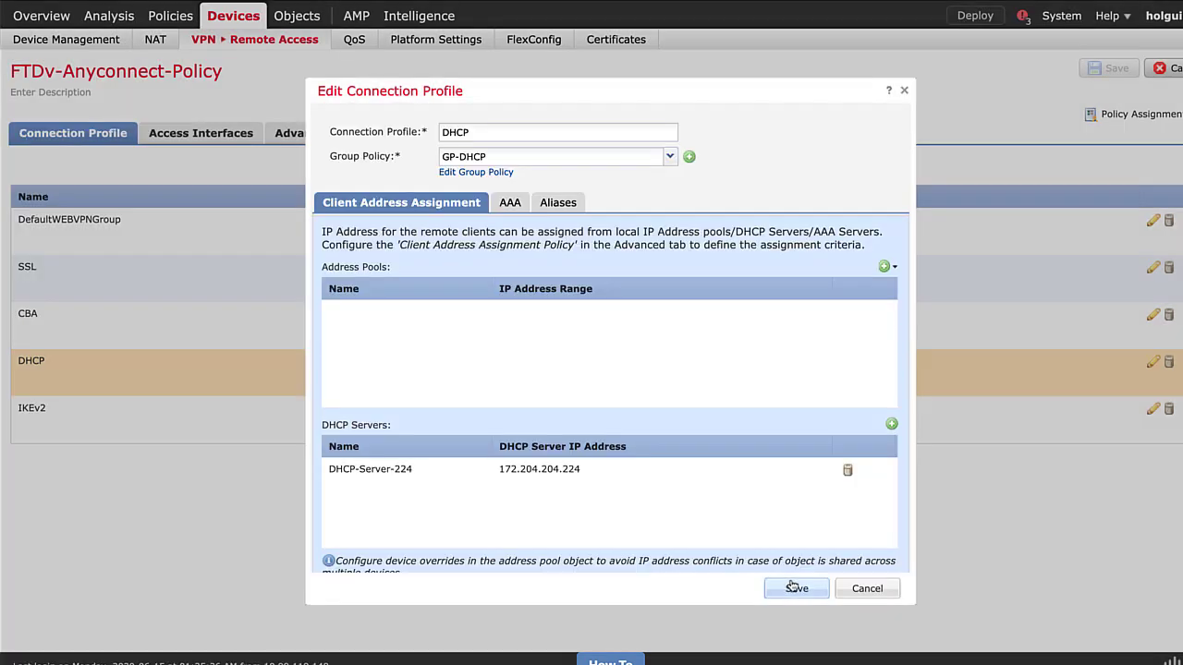
Save the DHCP connection profile and the FTDv-Anyconnect-Policy changes.
left_click(558, 203)
left_click(796, 588)
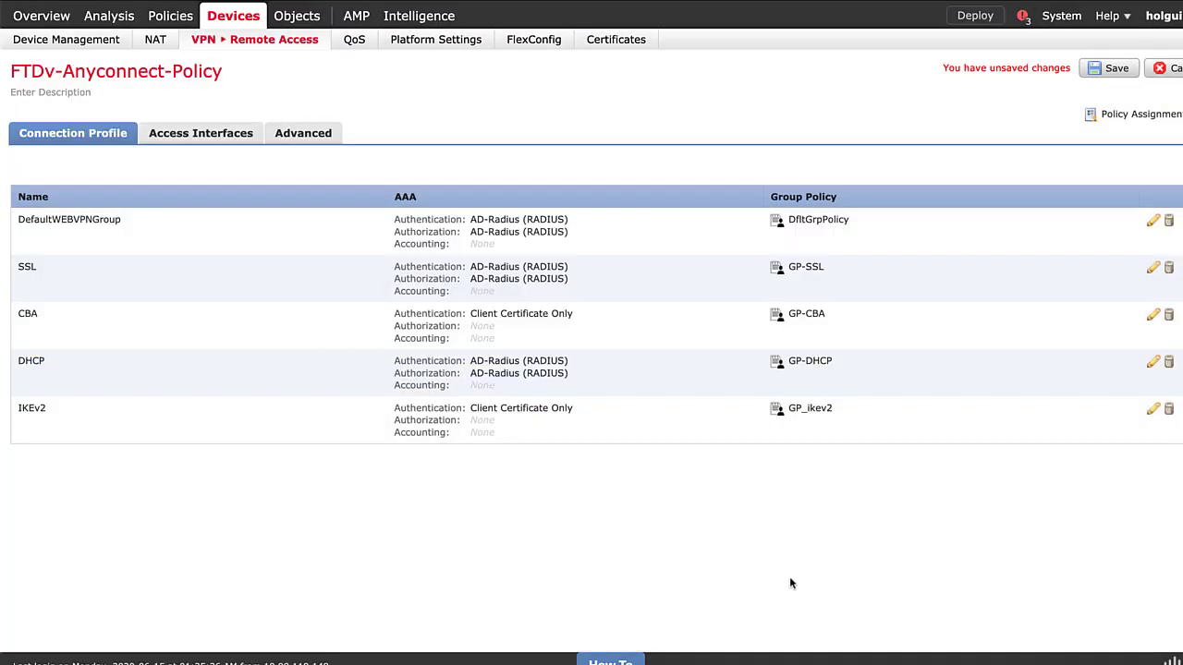
left_click(1110, 71)
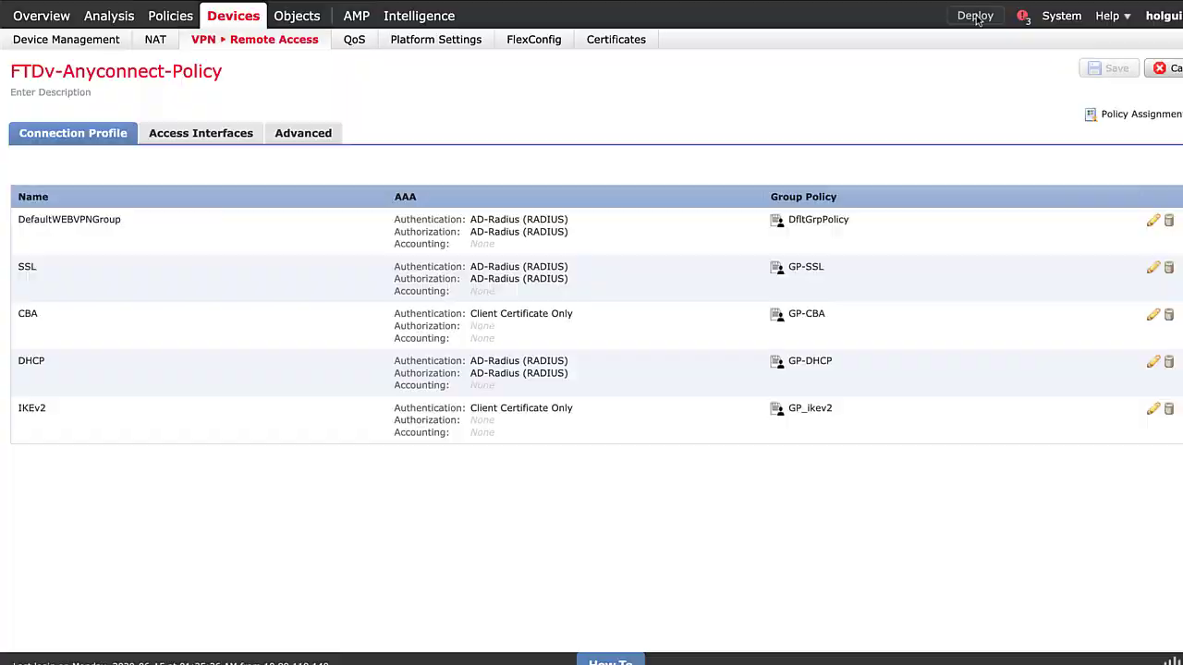
Review the pending policies for FTDv-172.204.204.113 and deploy them.
left_click(975, 16)
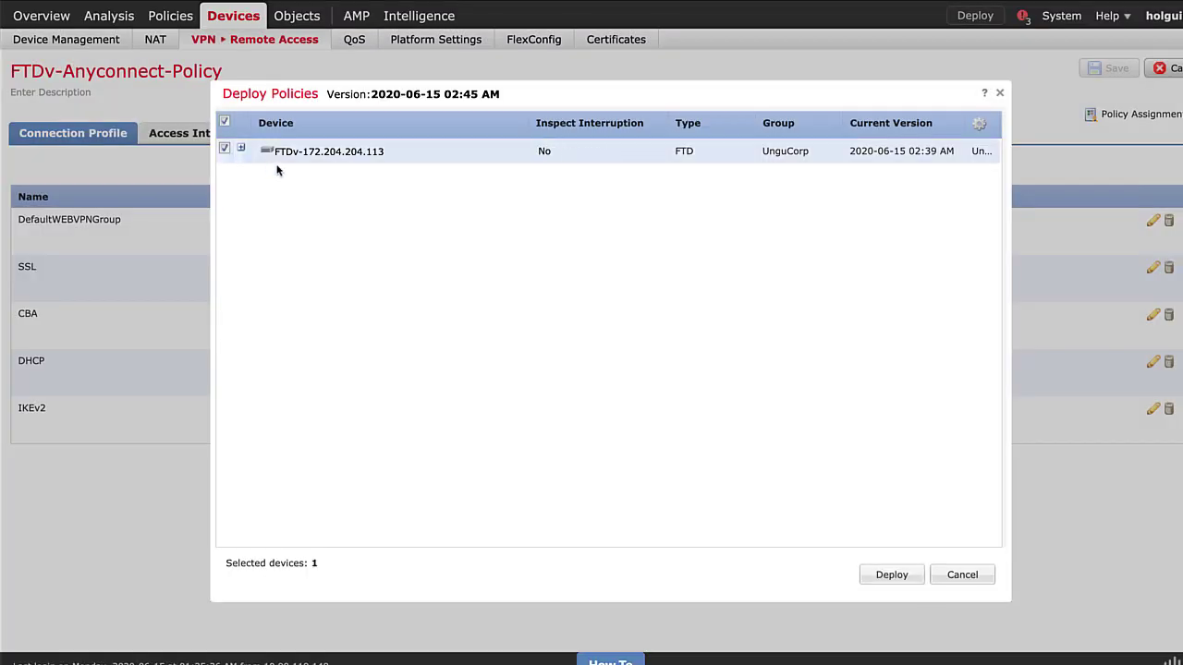
left_click(240, 148)
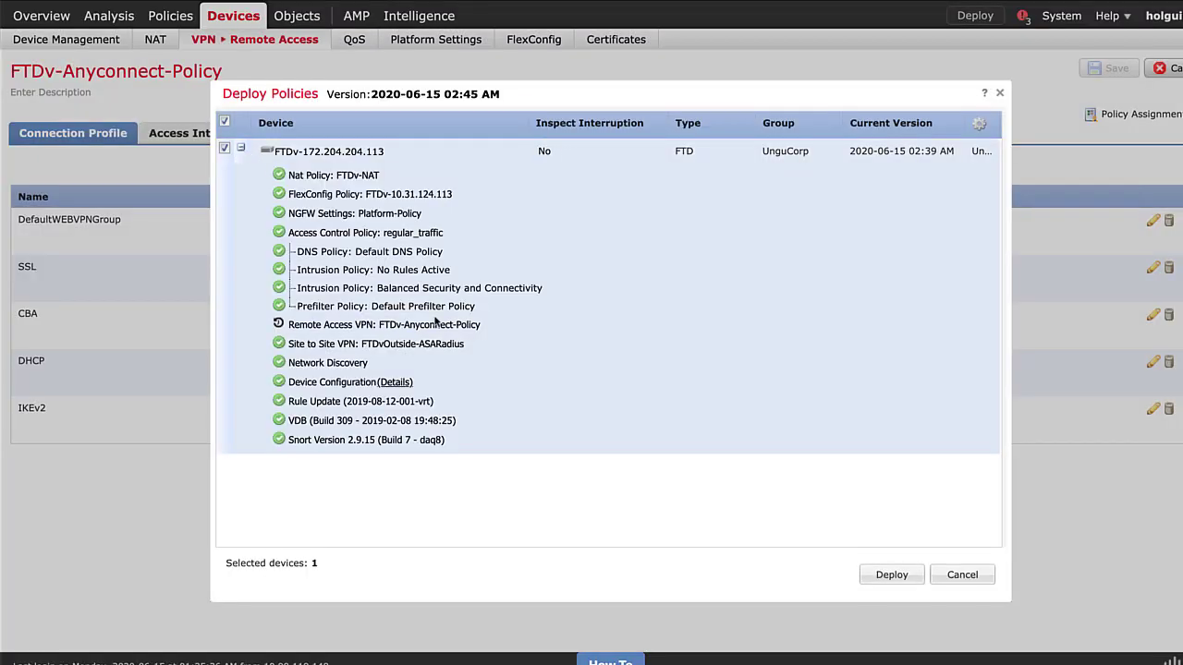
left_click(889, 579)
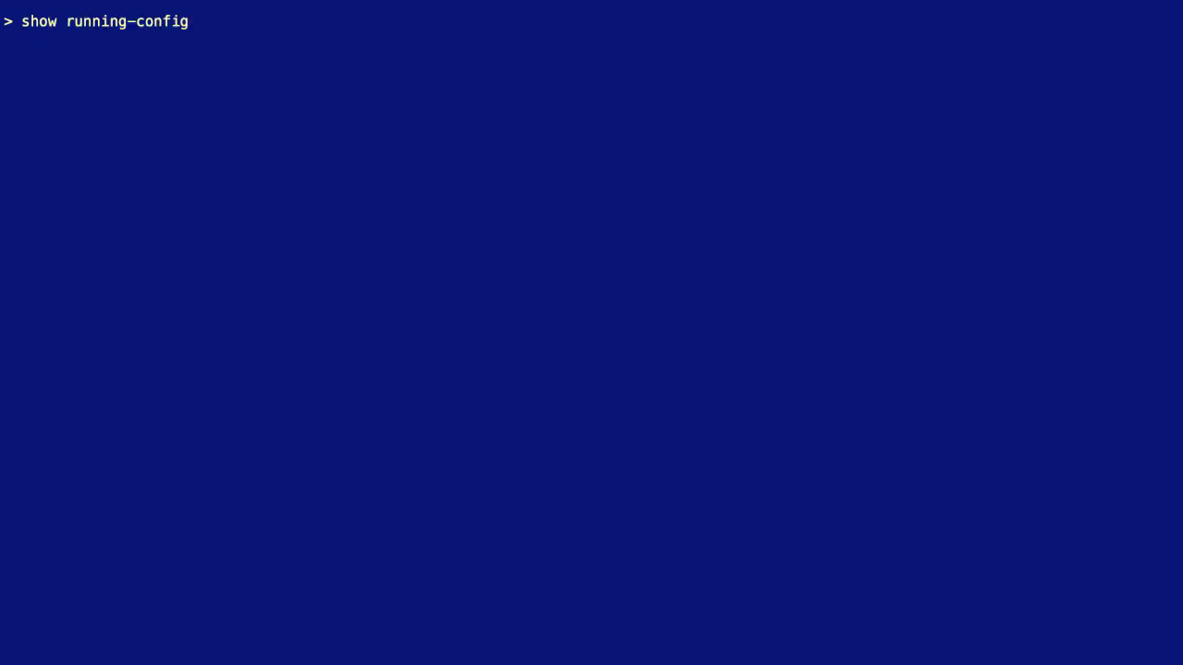
Show the running tunnel-group DHCP config and confirm dhcp-server 172.204.204.224.
type("tunn")
key("Tab")
type("DHCP")
key("Return")
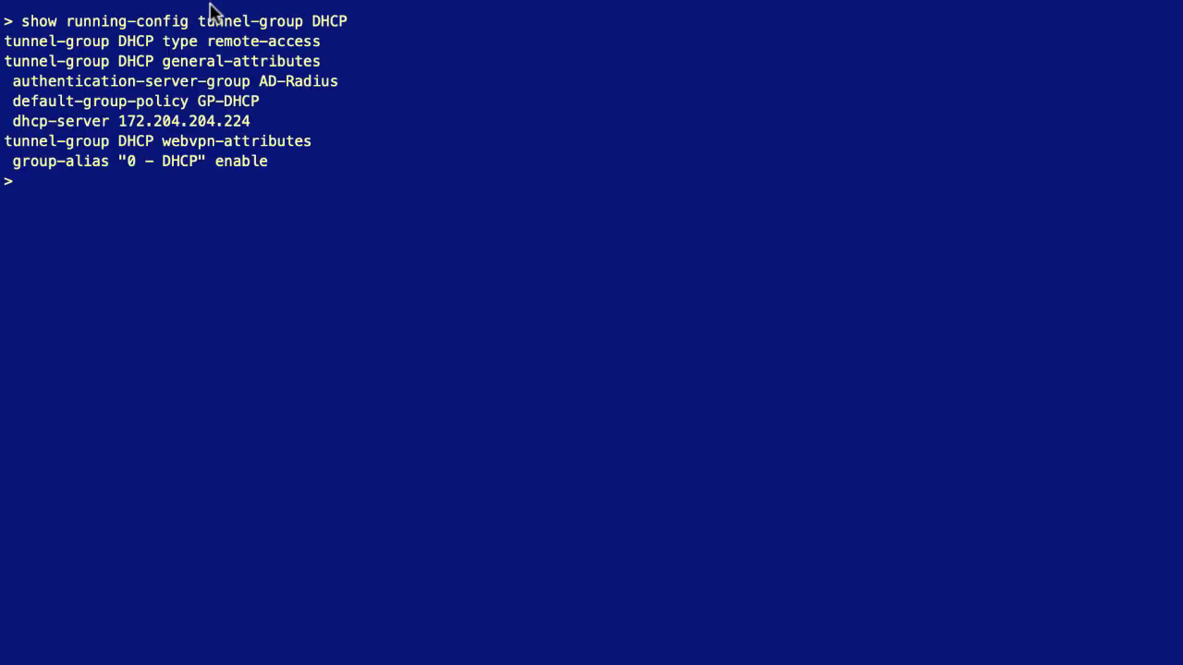
triple_click(231, 127)
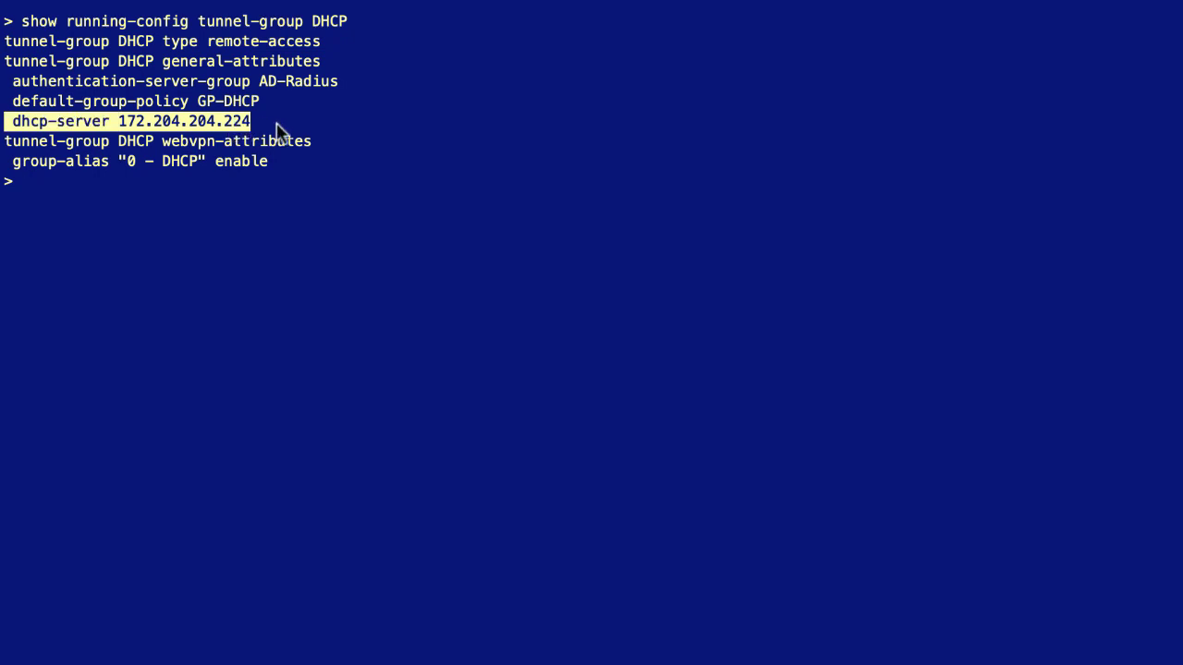
key("ctrl+l")
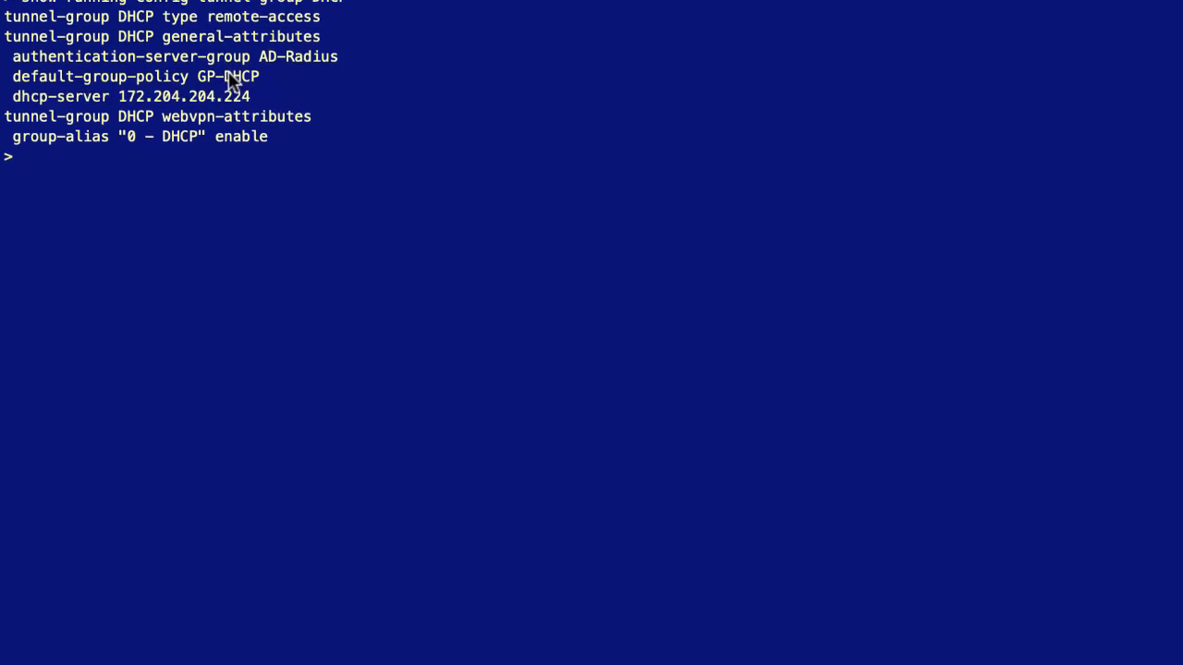
Confirm GP-DHCP has dhcp-network-scope 10.154.16.0, then ping 172.204.204.224.
type("show run")
key("Tab")
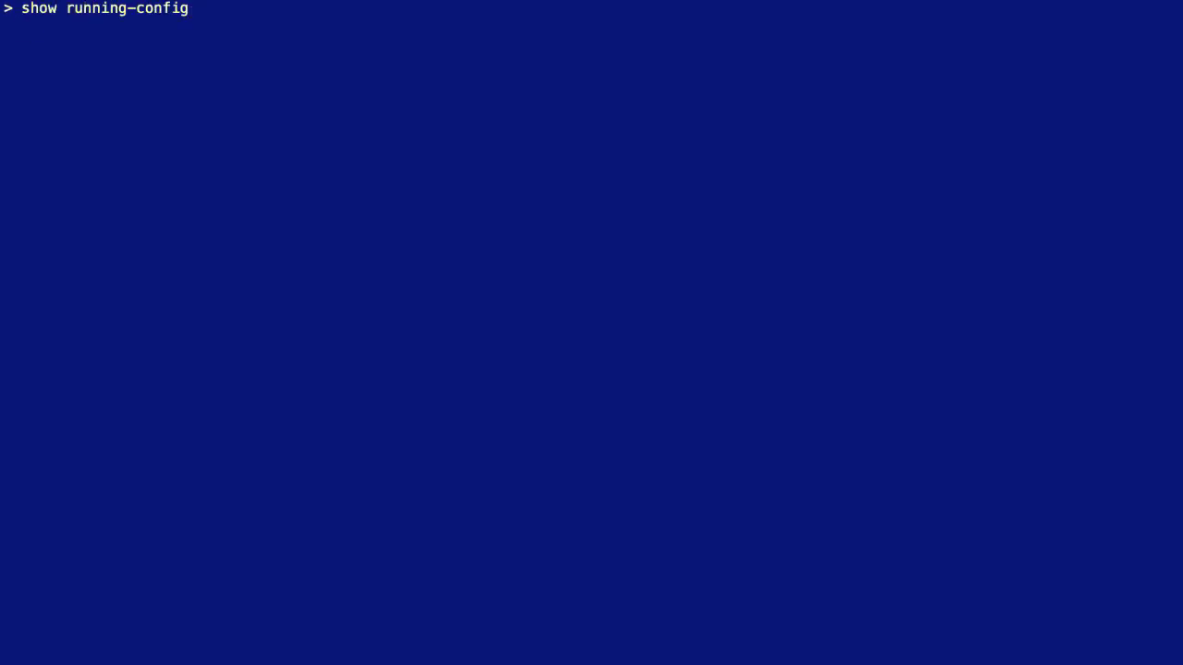
type("group-p")
key("Tab")
type("GP-DHCP")
key("Return")
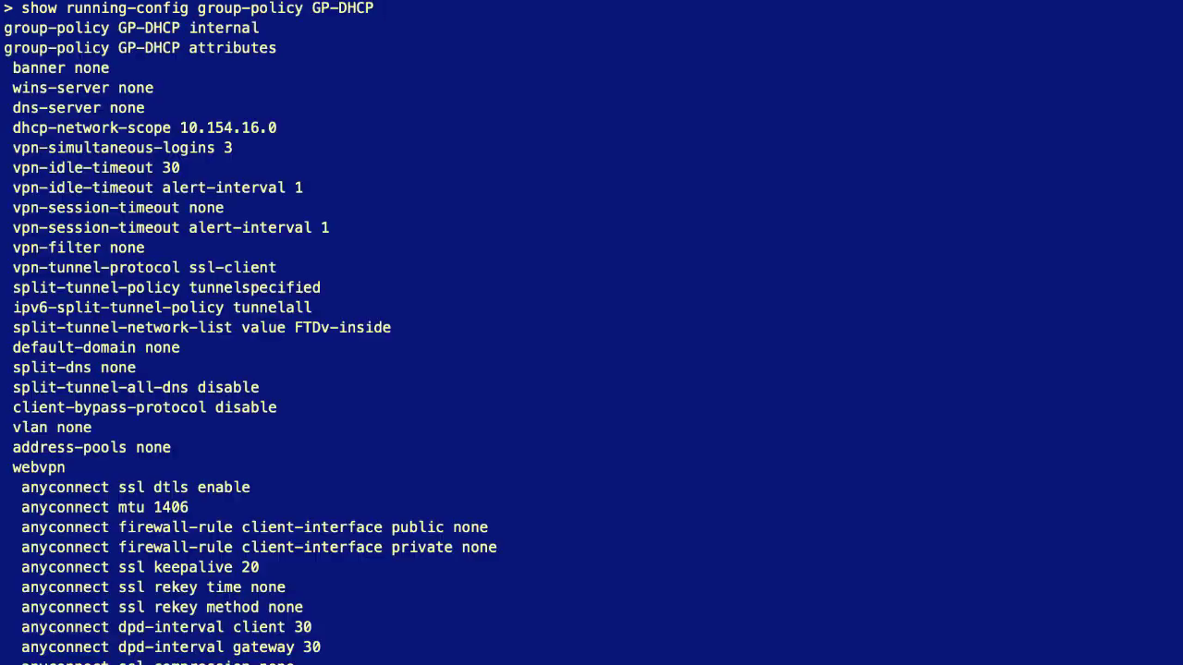
double_click(254, 137)
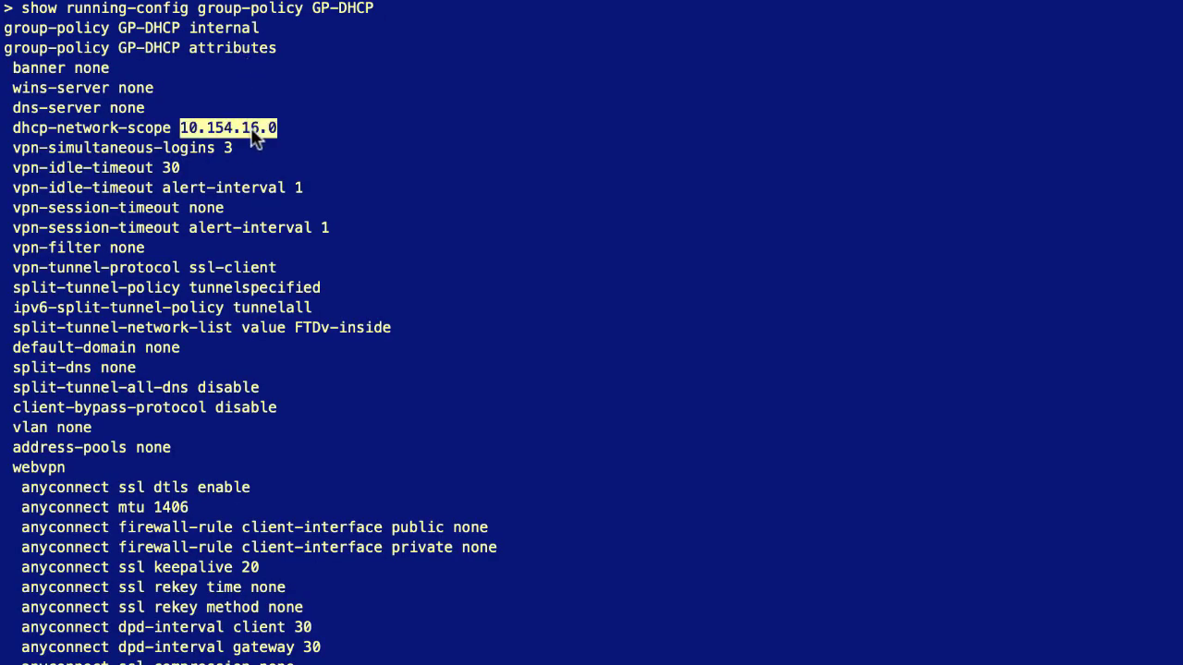
left_click(255, 137)
triple_click(254, 136)
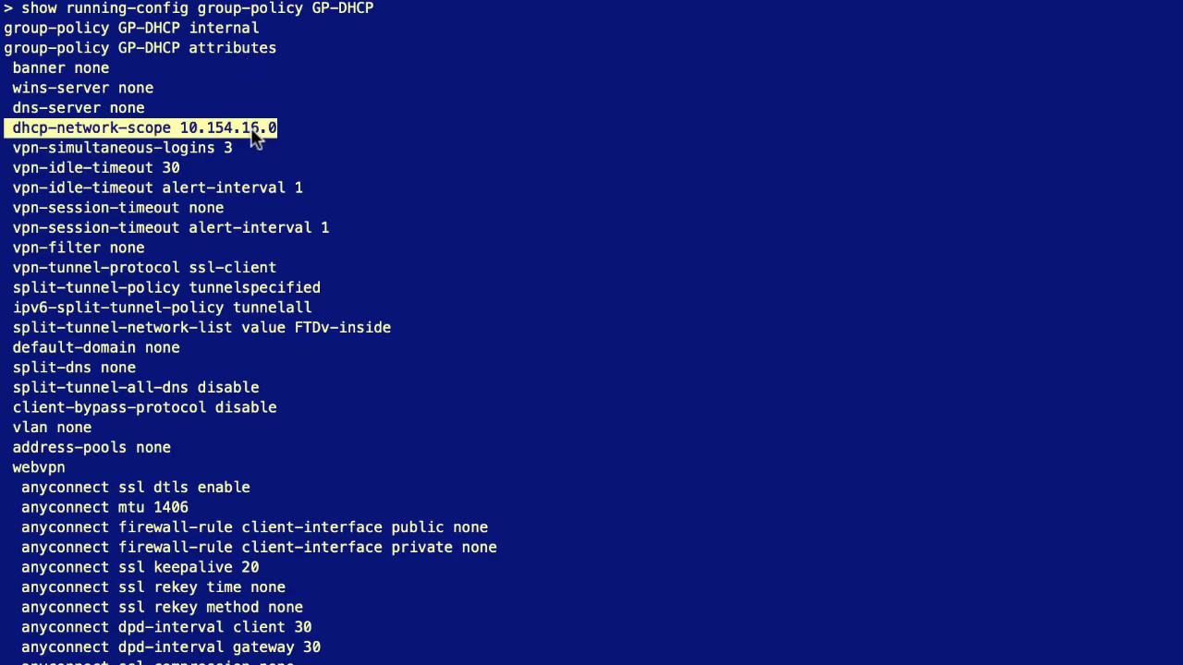
left_click(364, 137)
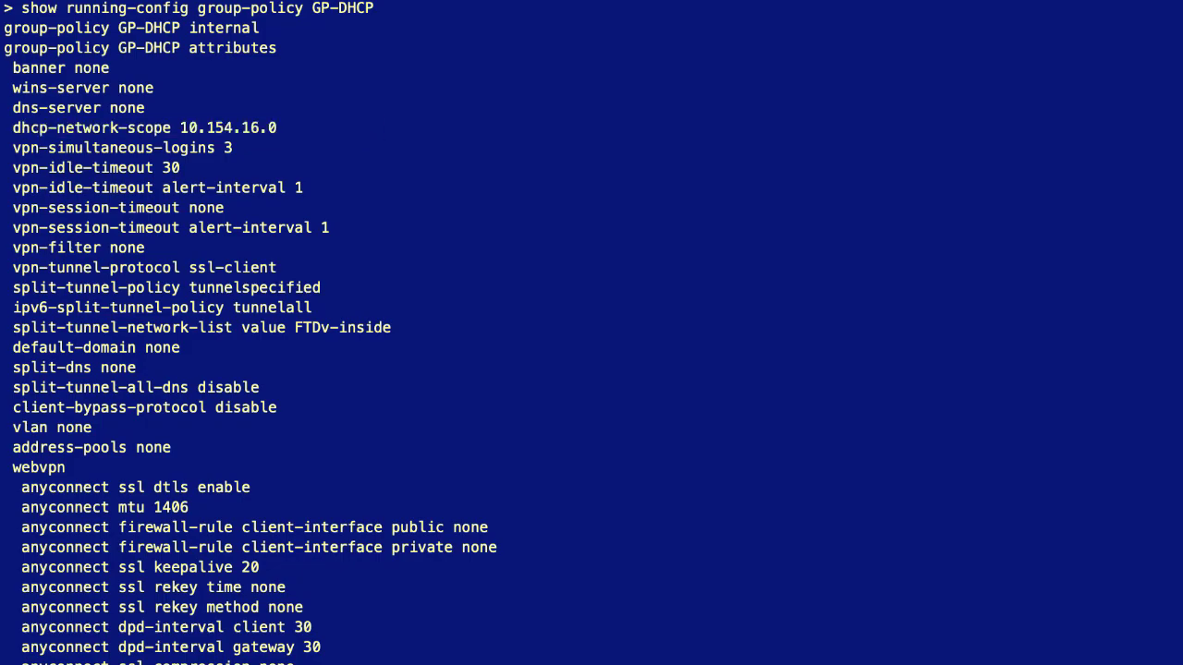
type("224")
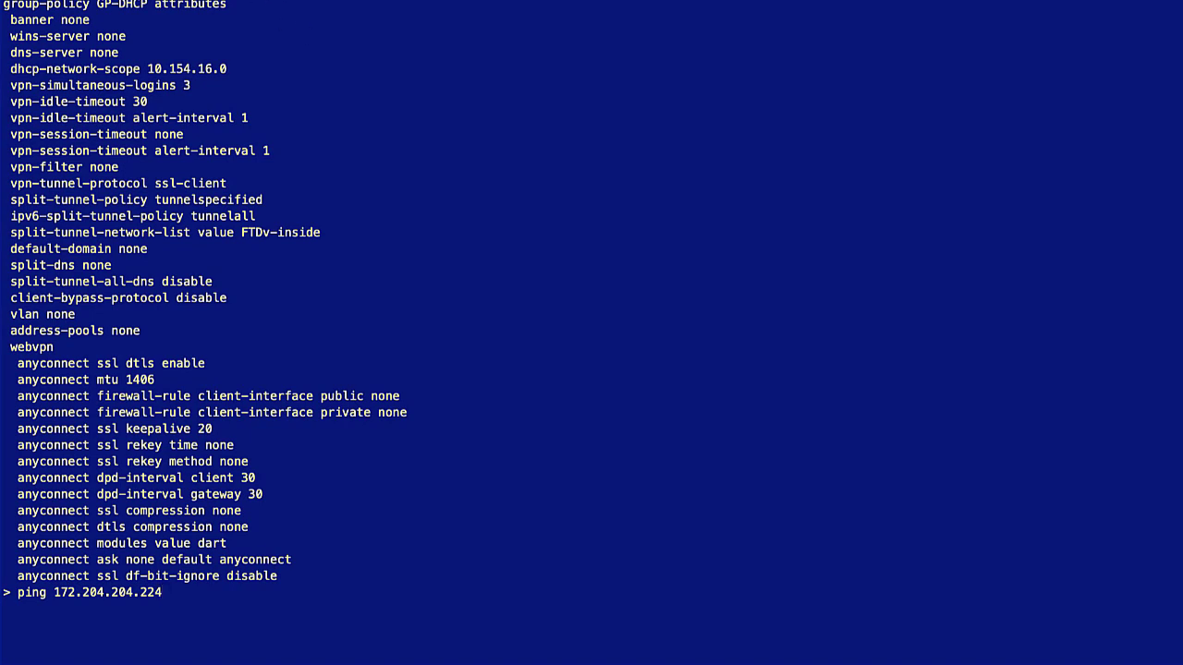
key("Return")
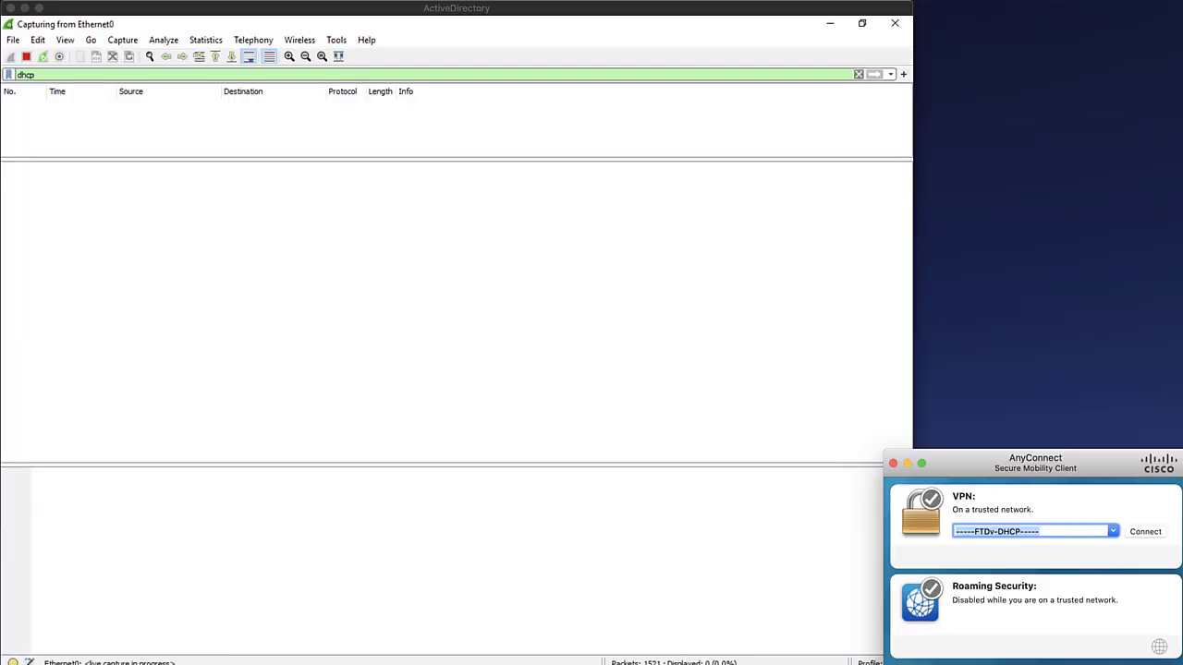
Connect AnyConnect to FTDv-DHCP with credentials while Wireshark captures the dhcp exchange.
left_click(356, 192)
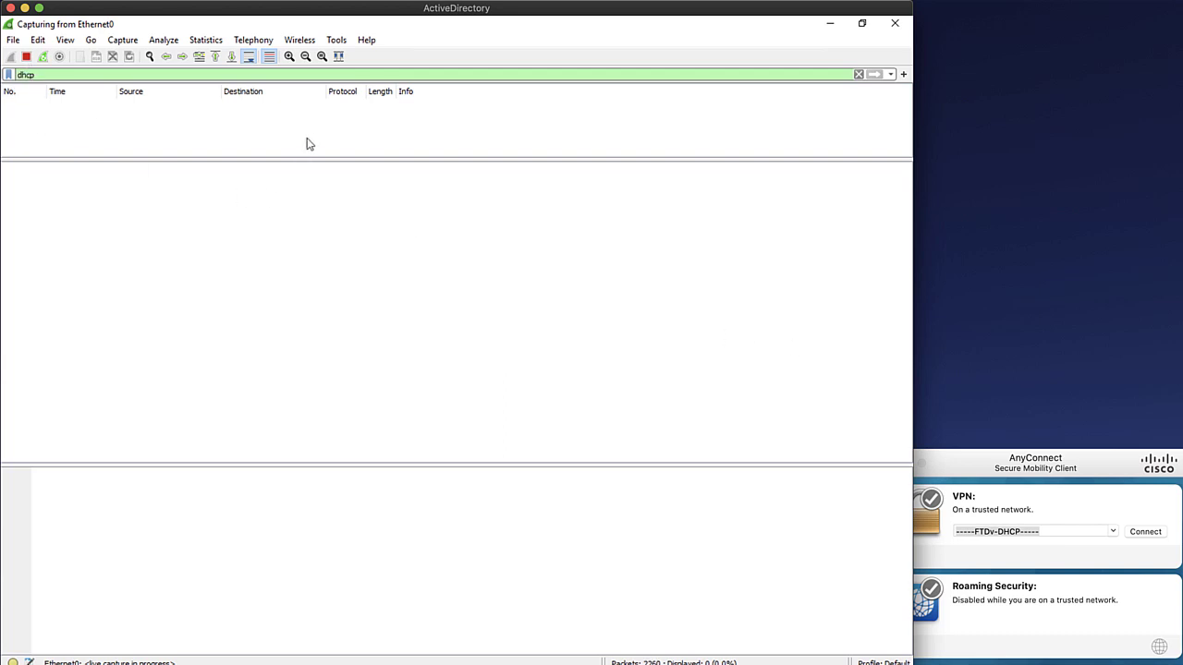
left_click(1009, 461)
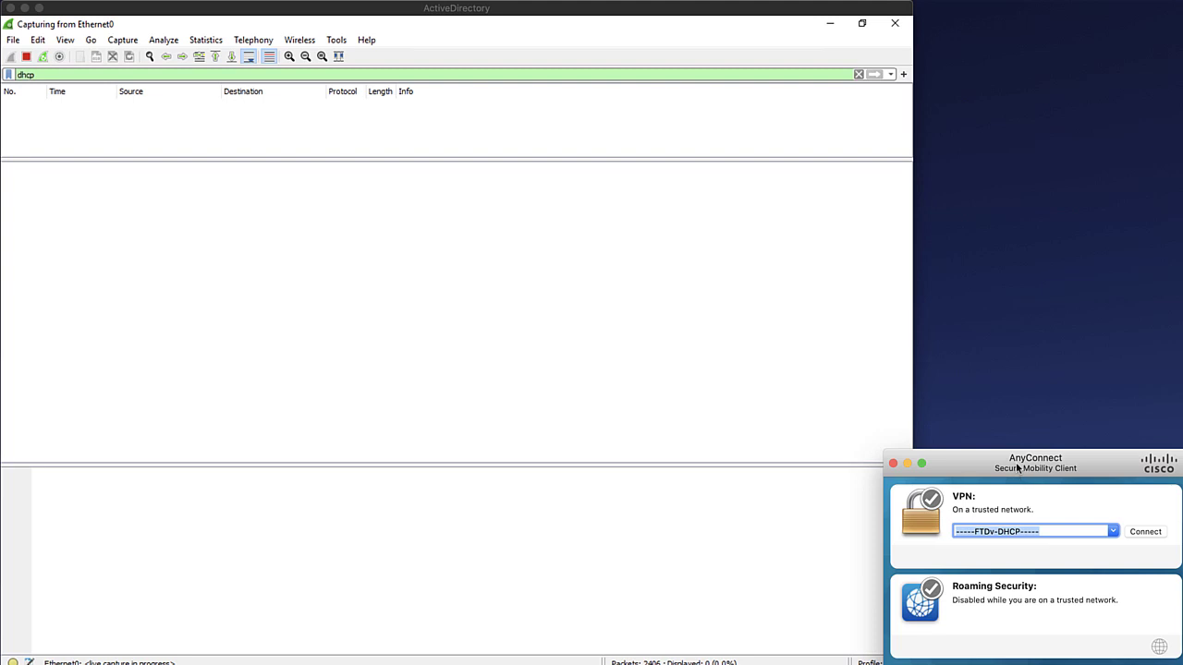
left_click(1143, 534)
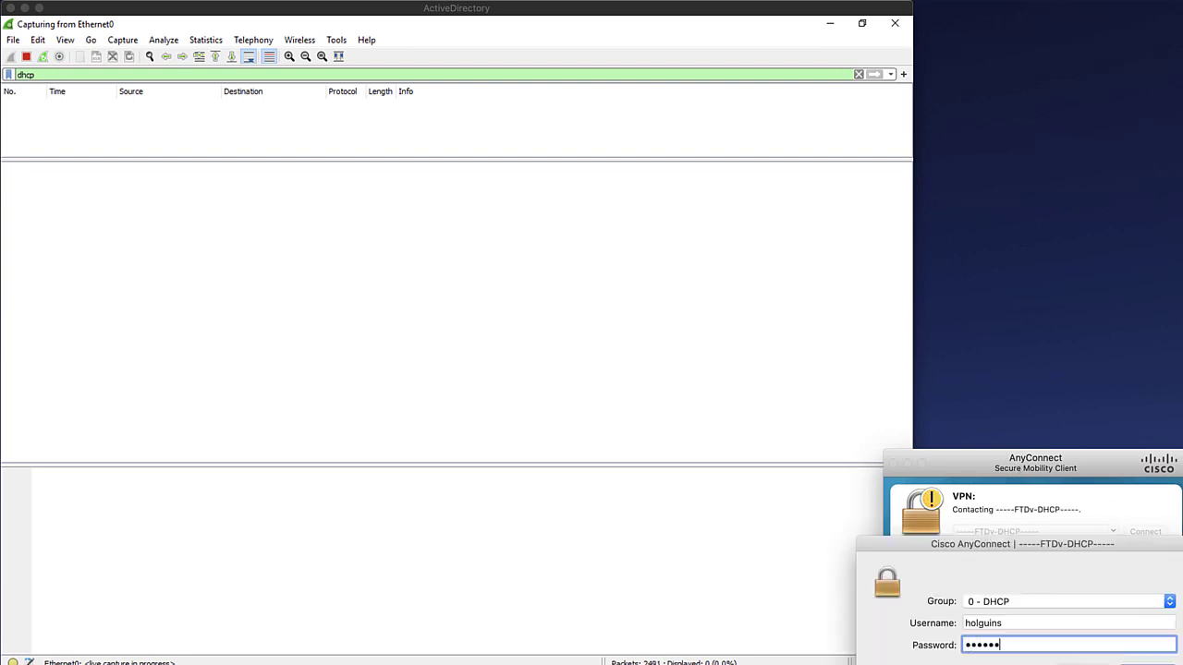
key("Return")
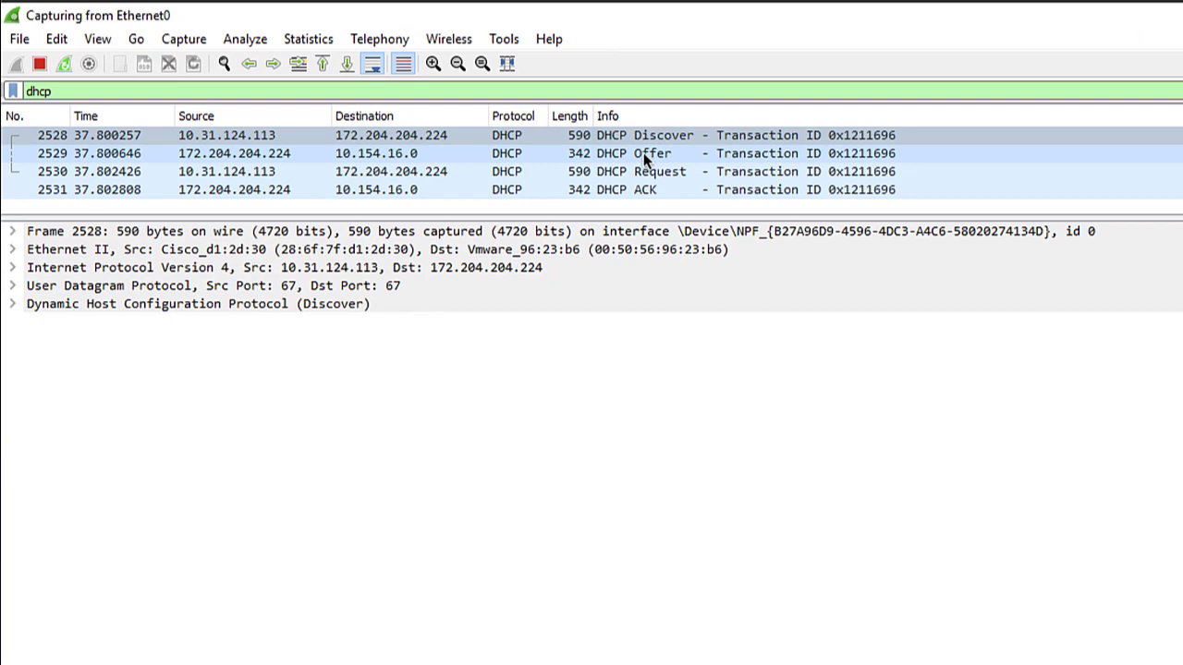
Check relay agent 10.154.16.0 in the Discover and the assigned client IP 10.154.16.5 in the ACK.
left_click(12, 306)
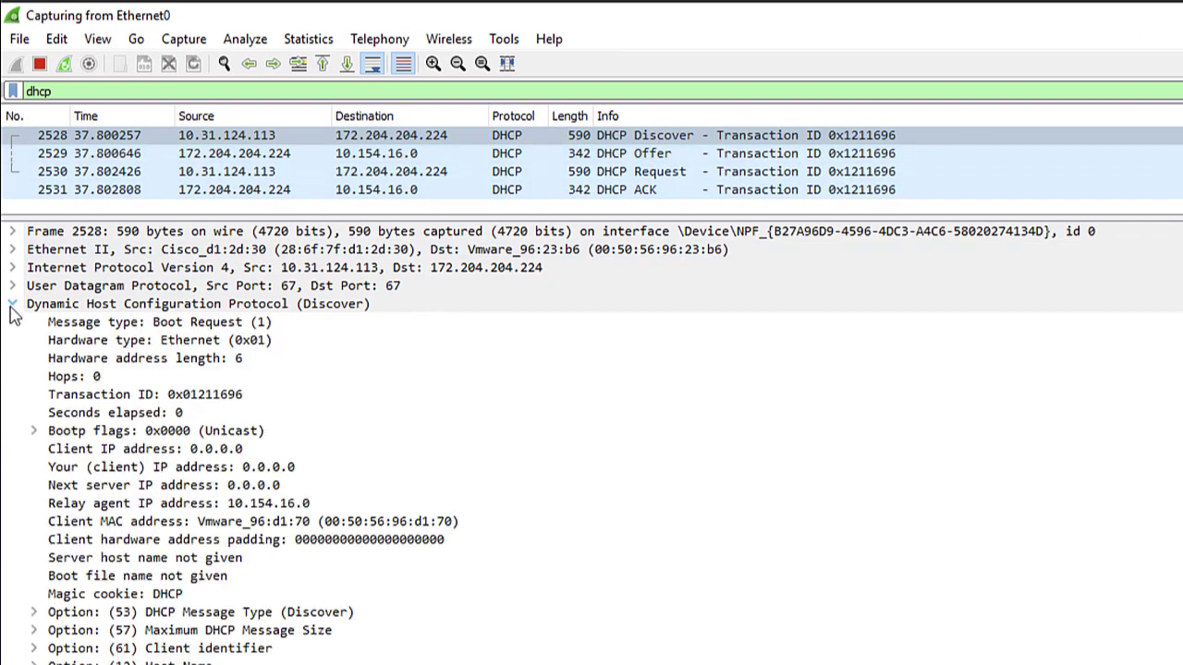
left_click(277, 506)
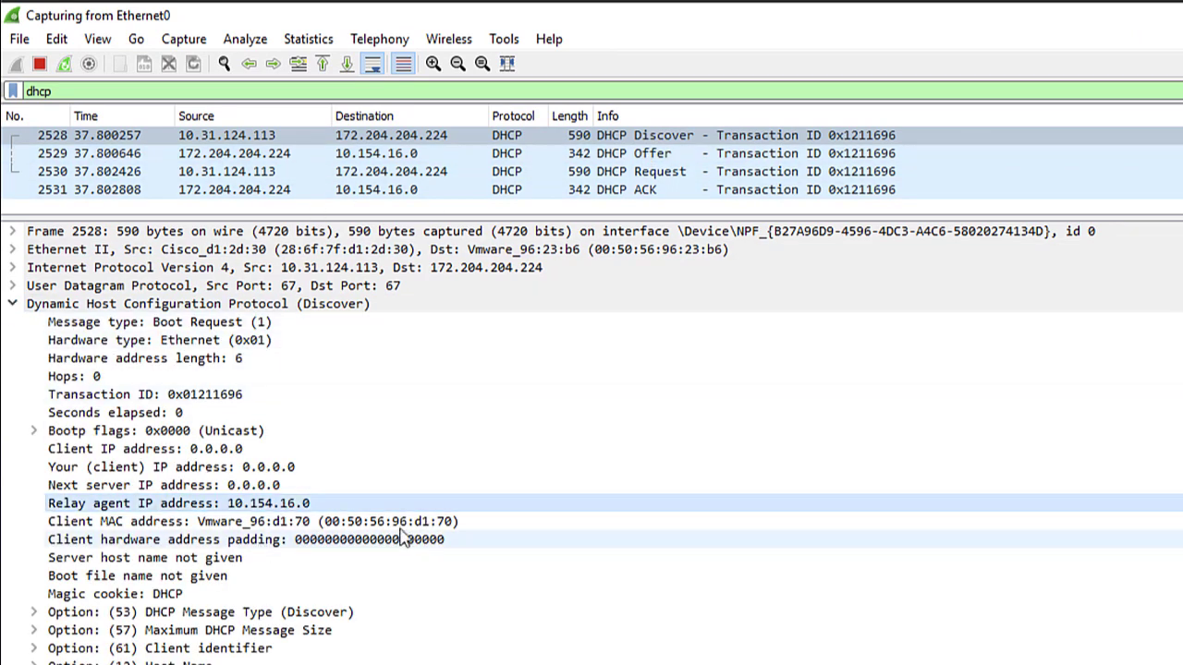
left_click(641, 159)
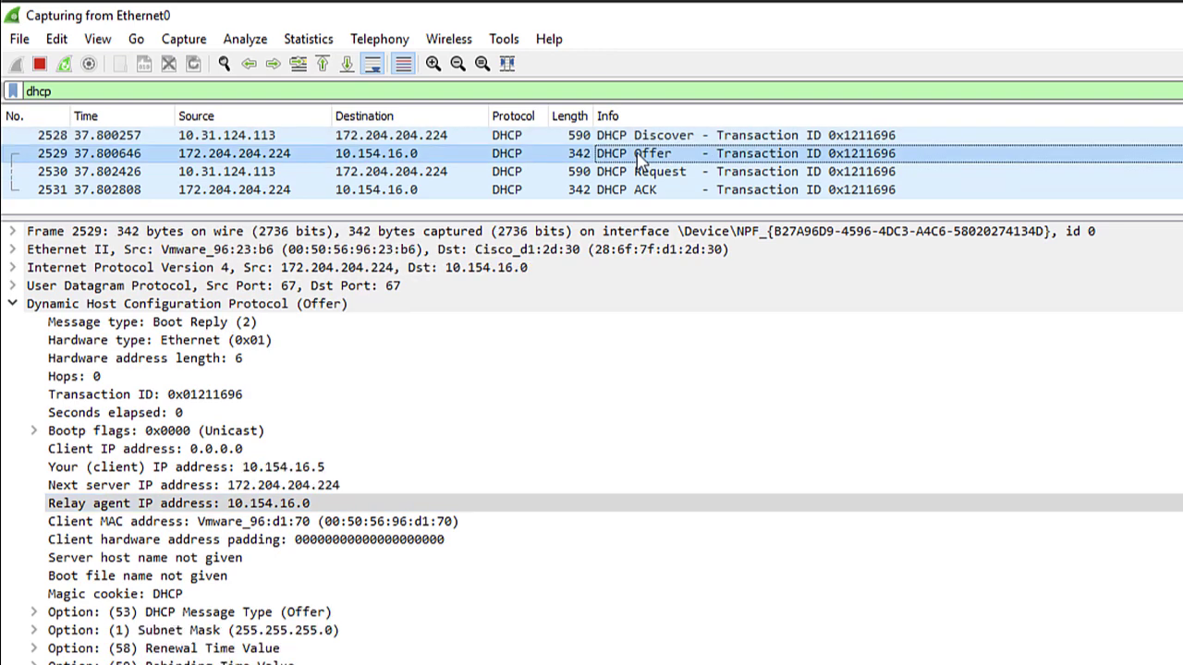
left_click(644, 176)
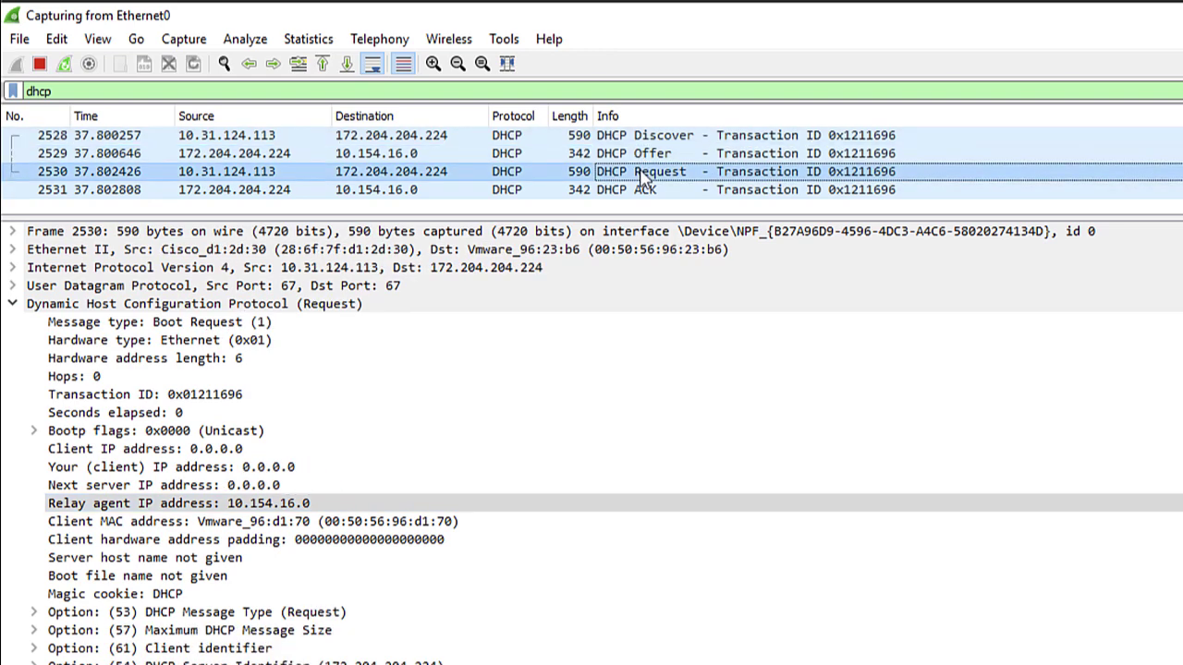
left_click(643, 190)
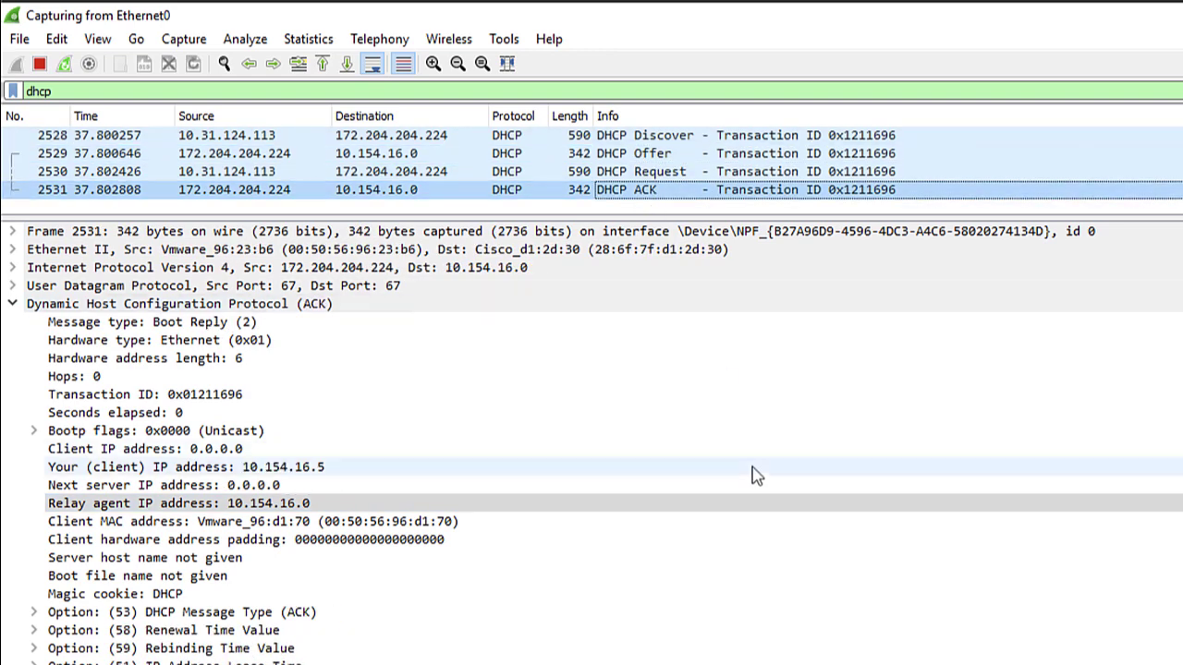
left_click(675, 468)
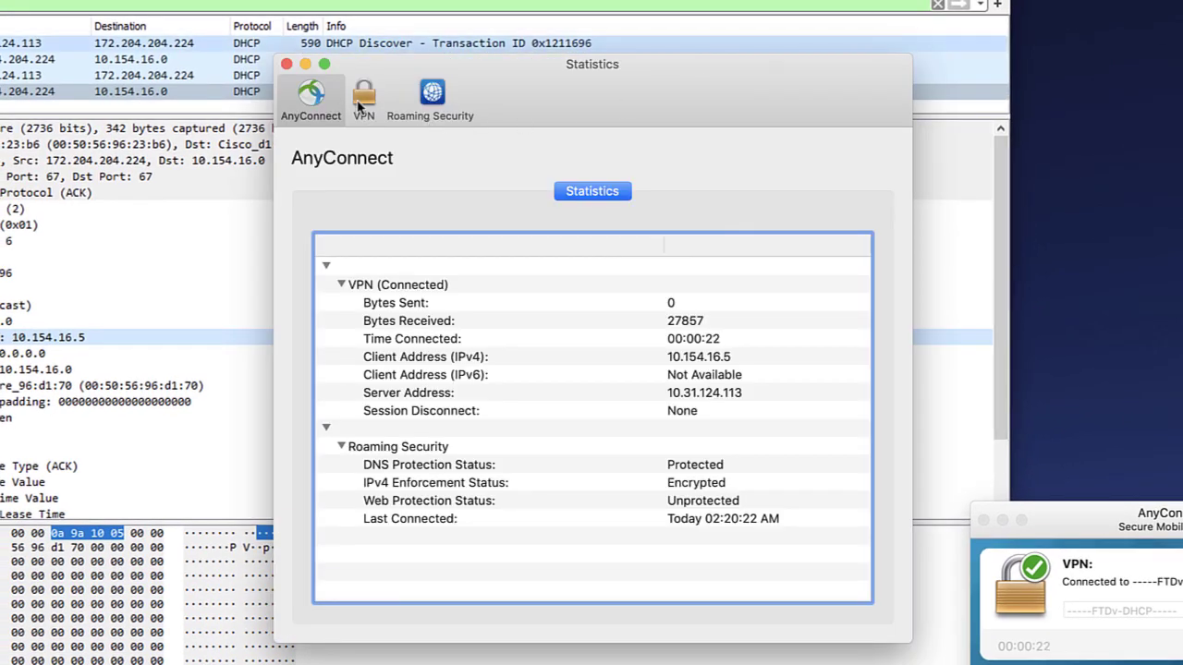
Select the Client Address (IPv4) row showing 10.154.16.5 in AnyConnect statistics.
left_click(667, 360)
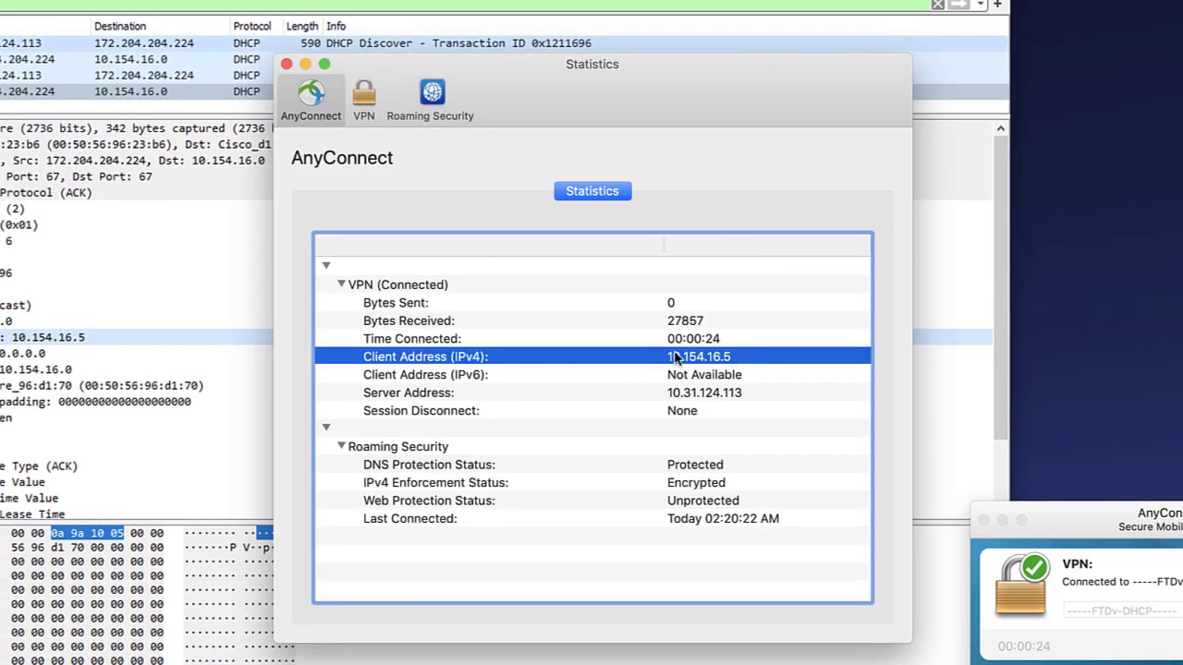